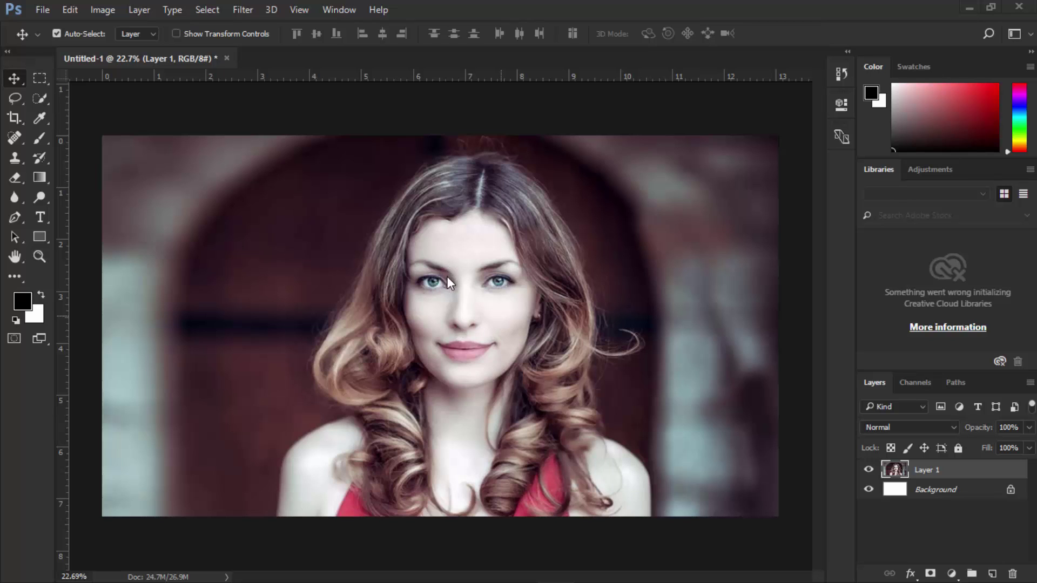
Click into the Untitled-1 portrait document to work on Layer 1.
{"action": "left_click", "coordinate": [492, 259]}
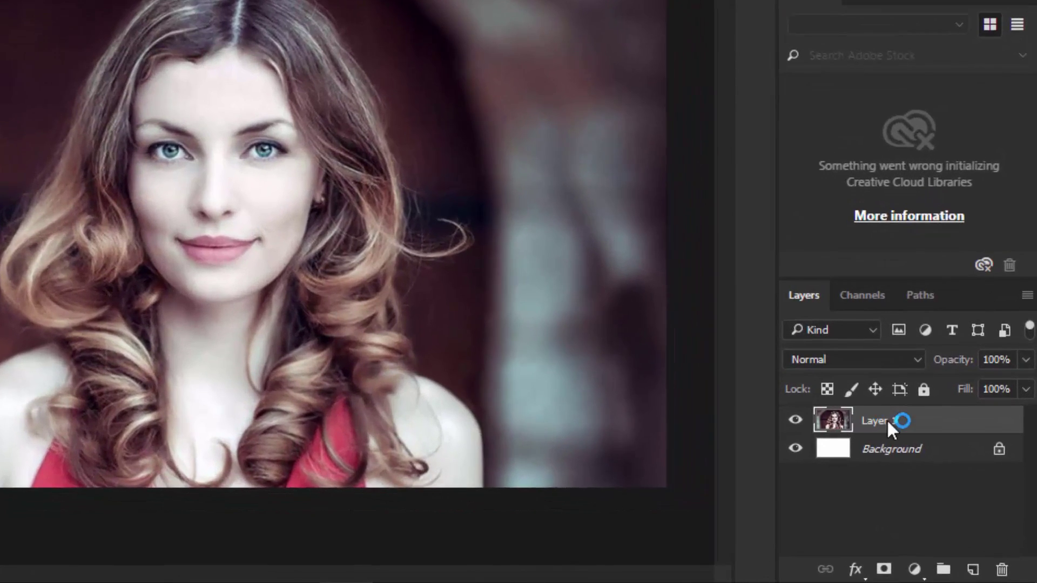
Duplicate Layer 1 with Ctrl+J and hide the original Layer 1.
{"action": "key", "text": "ctrl+j"}
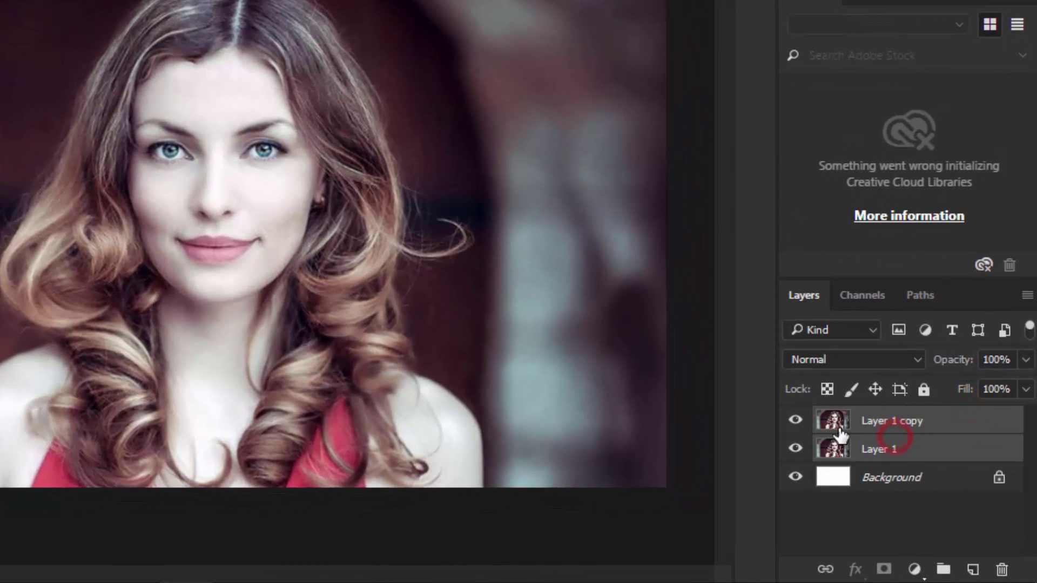
{"action": "left_click", "coordinate": [867, 451]}
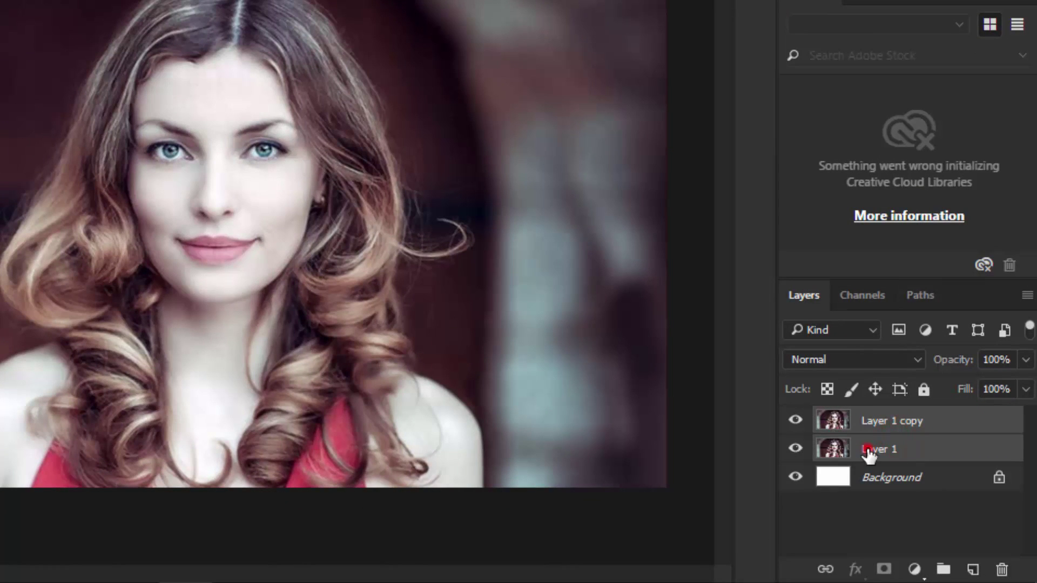
{"action": "left_click", "coordinate": [796, 448]}
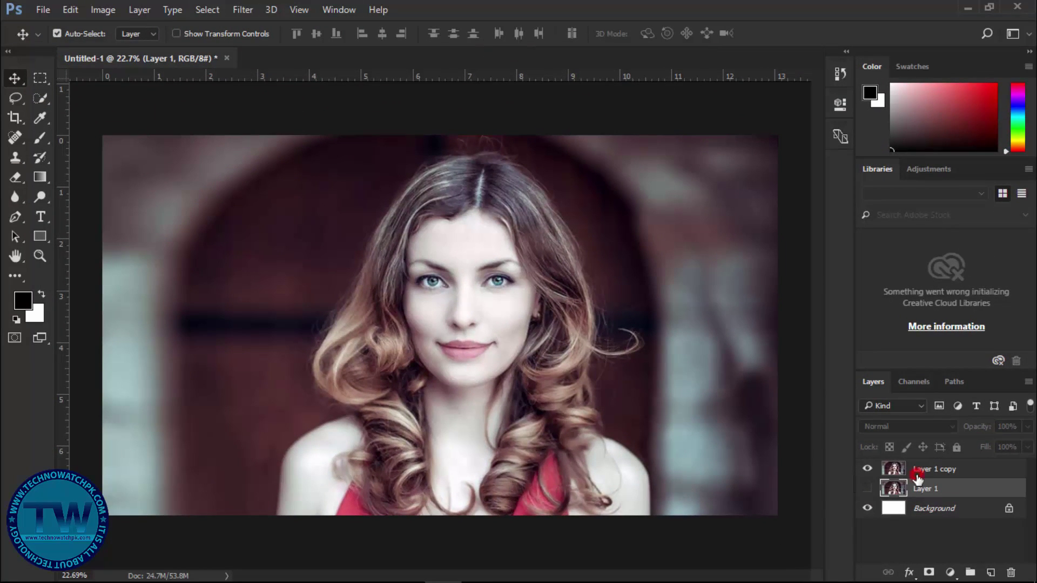
Select Layer 1 copy and launch Filter > Liquify on it.
{"action": "left_click", "coordinate": [916, 475]}
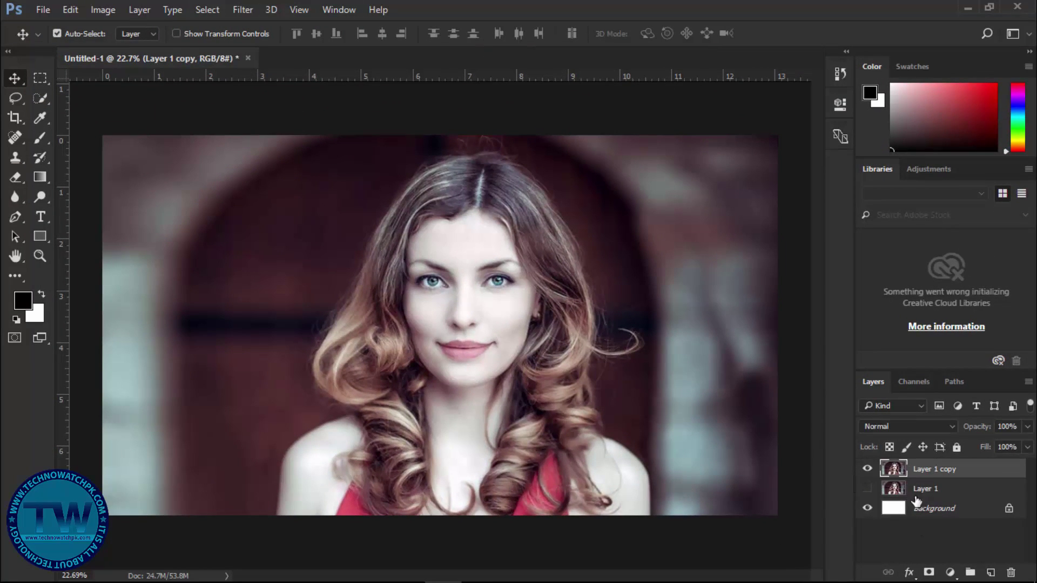
{"action": "left_click", "coordinate": [243, 10]}
{"action": "left_click", "coordinate": [253, 128]}
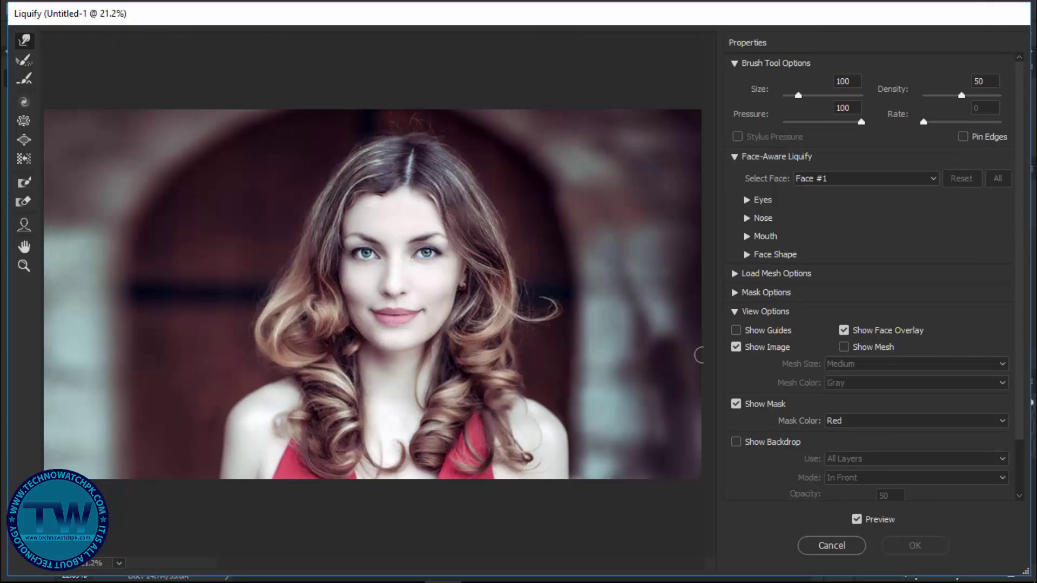
Zoom the Liquify preview in on the woman's face to 33.3%.
{"action": "key", "text": "alt"}
{"action": "left_click", "coordinate": [382, 259]}
{"action": "left_click", "coordinate": [417, 276]}
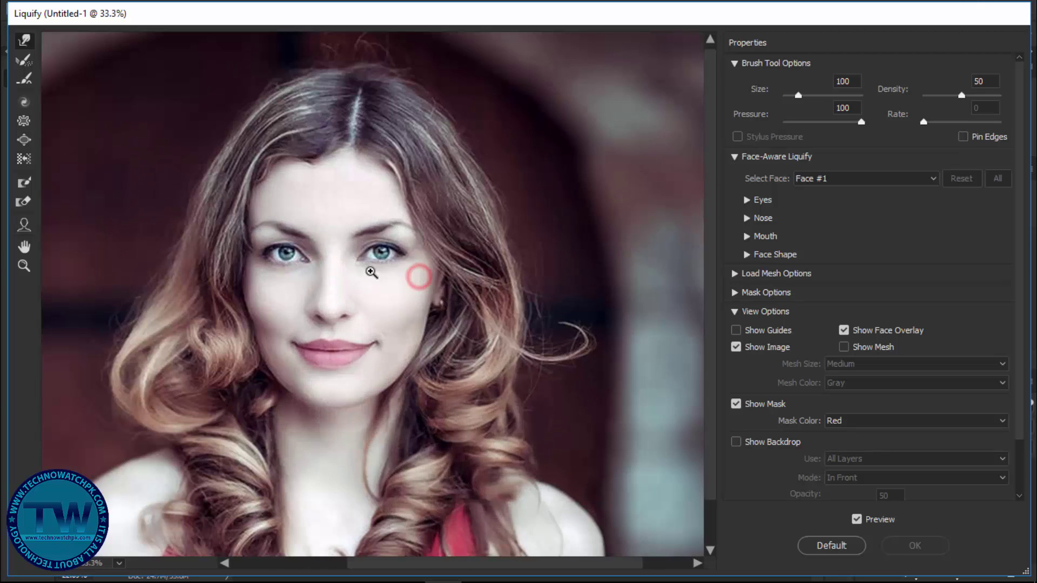
{"action": "left_click", "coordinate": [339, 246]}
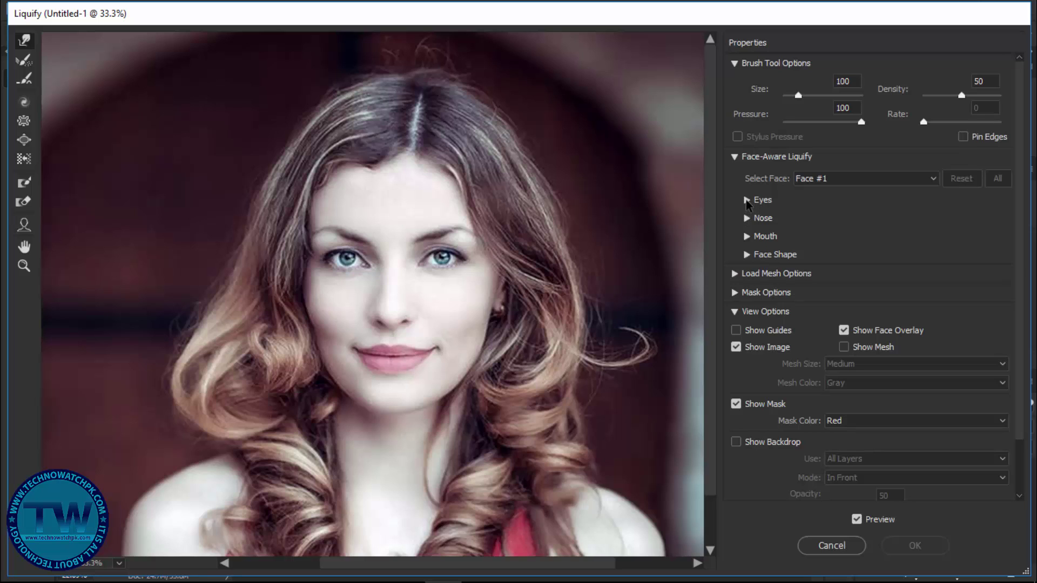
Set the linked eyes to Eye Size 1, Eye Height -24, Eye Width -1, Eye Tilt -6.
{"action": "left_click", "coordinate": [747, 201]}
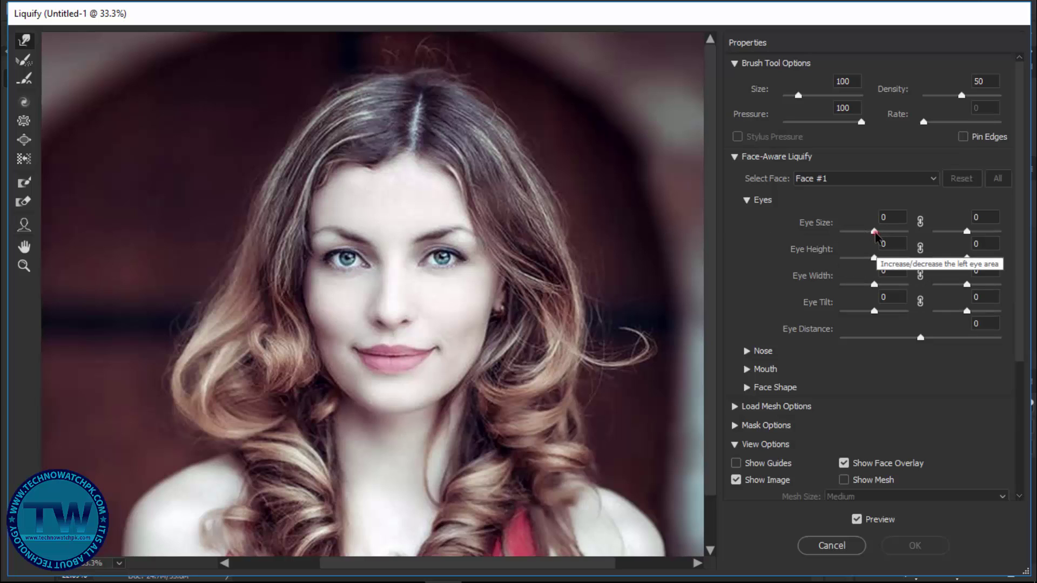
{"action": "mouse_move", "coordinate": [874, 232]}
{"action": "left_mouse_down"}
{"action": "mouse_move", "coordinate": [830, 233]}
{"action": "mouse_move", "coordinate": [900, 233]}
{"action": "mouse_move", "coordinate": [857, 232]}
{"action": "mouse_move", "coordinate": [869, 233]}
{"action": "left_mouse_up"}
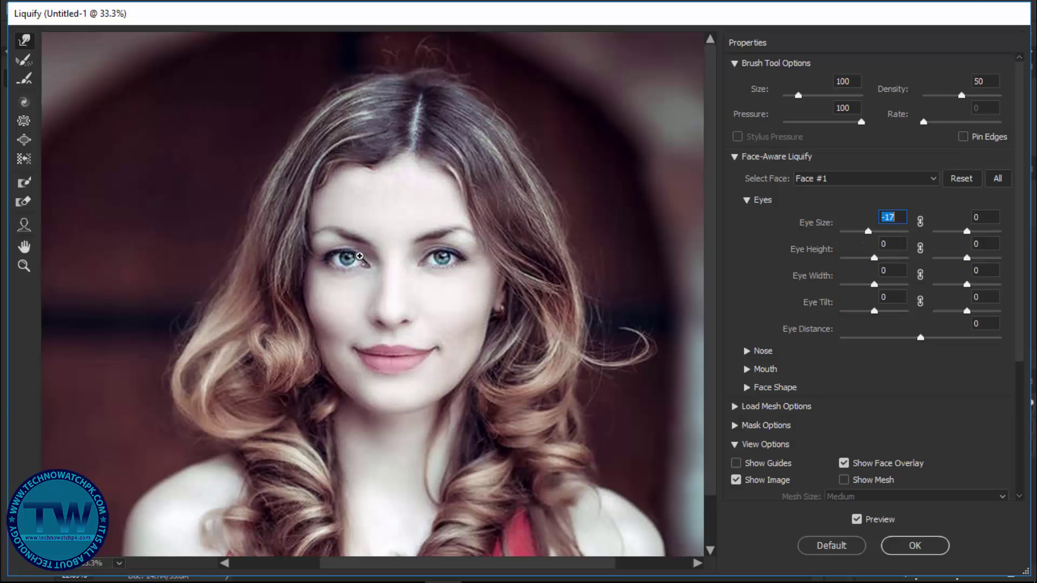
{"action": "scroll", "coordinate": [363, 267], "scroll_direction": "up", "scroll_amount": 6}
{"action": "scroll", "coordinate": [363, 273], "scroll_direction": "down", "scroll_amount": 5}
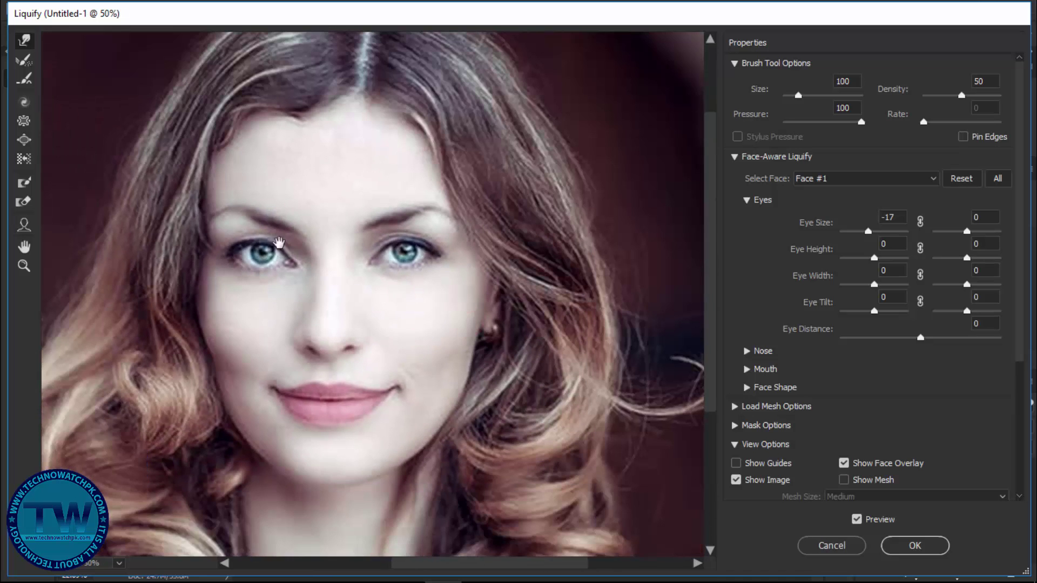
{"action": "scroll", "coordinate": [319, 274], "scroll_direction": "up", "scroll_amount": 1}
{"action": "left_click_drag", "start_coordinate": [477, 361], "coordinate": [425, 332]}
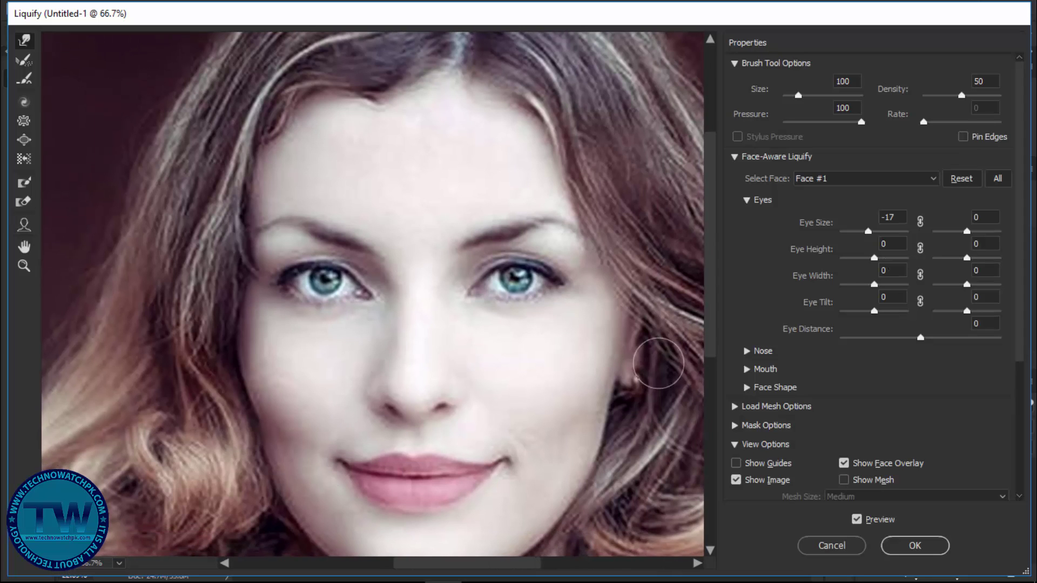
{"action": "left_click", "coordinate": [868, 231]}
{"action": "mouse_move", "coordinate": [867, 231]}
{"action": "left_mouse_down"}
{"action": "mouse_move", "coordinate": [831, 233]}
{"action": "mouse_move", "coordinate": [905, 236]}
{"action": "mouse_move", "coordinate": [858, 236]}
{"action": "mouse_move", "coordinate": [890, 238]}
{"action": "mouse_move", "coordinate": [865, 239]}
{"action": "mouse_move", "coordinate": [890, 240]}
{"action": "mouse_move", "coordinate": [876, 240]}
{"action": "left_mouse_up"}
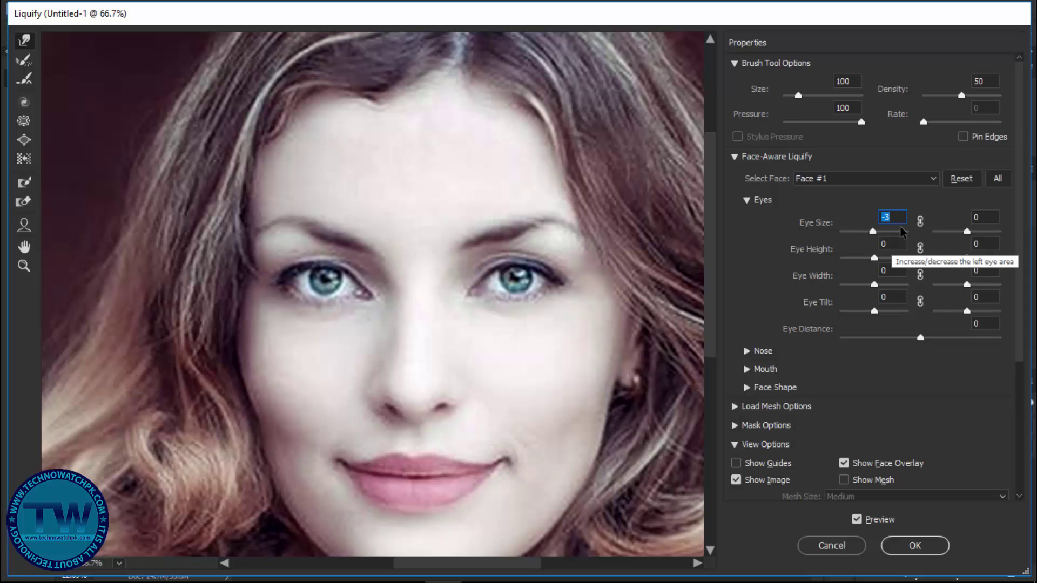
{"action": "type", "text": "0"}
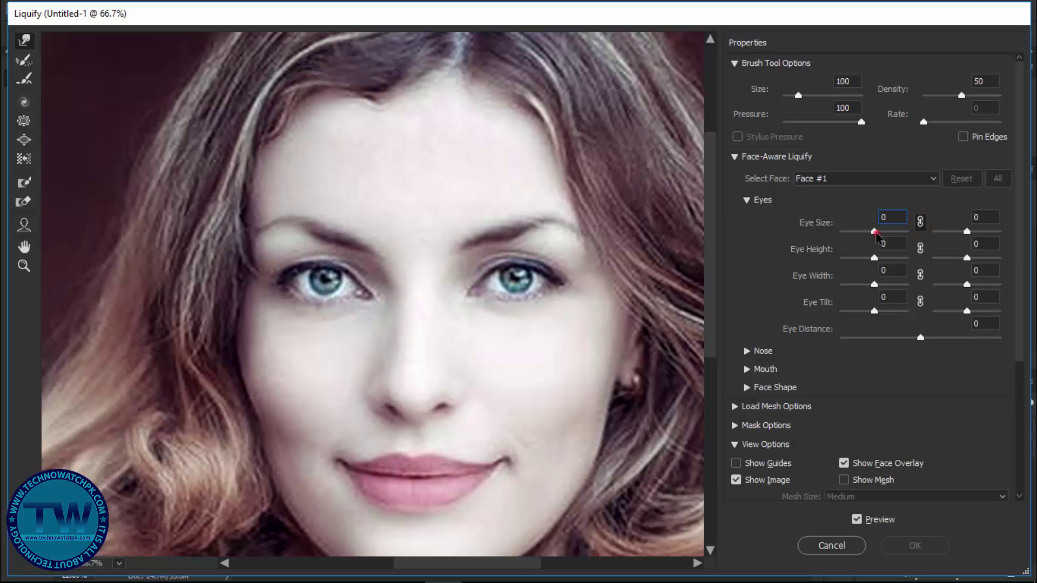
{"action": "mouse_move", "coordinate": [874, 231]}
{"action": "left_mouse_down"}
{"action": "mouse_move", "coordinate": [852, 232]}
{"action": "mouse_move", "coordinate": [886, 241]}
{"action": "mouse_move", "coordinate": [875, 241]}
{"action": "left_mouse_up"}
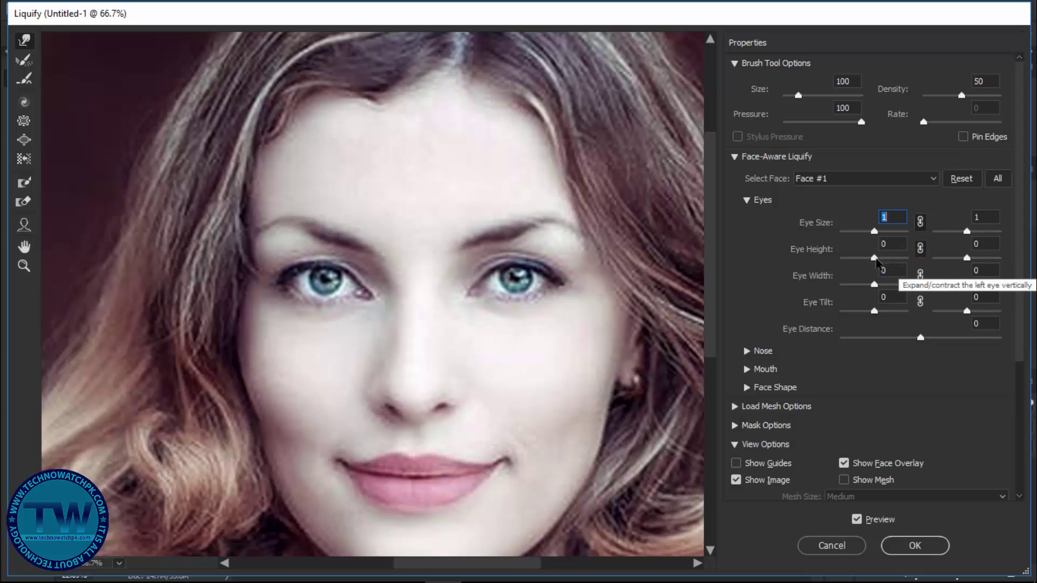
{"action": "left_click_drag", "start_coordinate": [877, 263], "coordinate": [873, 313]}
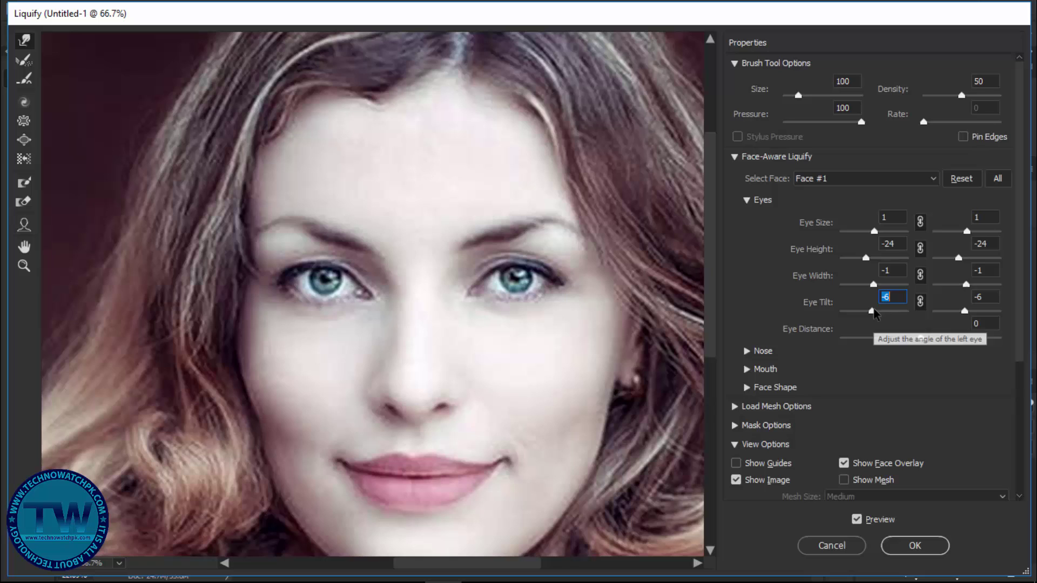
Raise the Nose Height slider in Face-Aware Liquify.
{"action": "left_click", "coordinate": [746, 200]}
{"action": "left_click", "coordinate": [747, 219]}
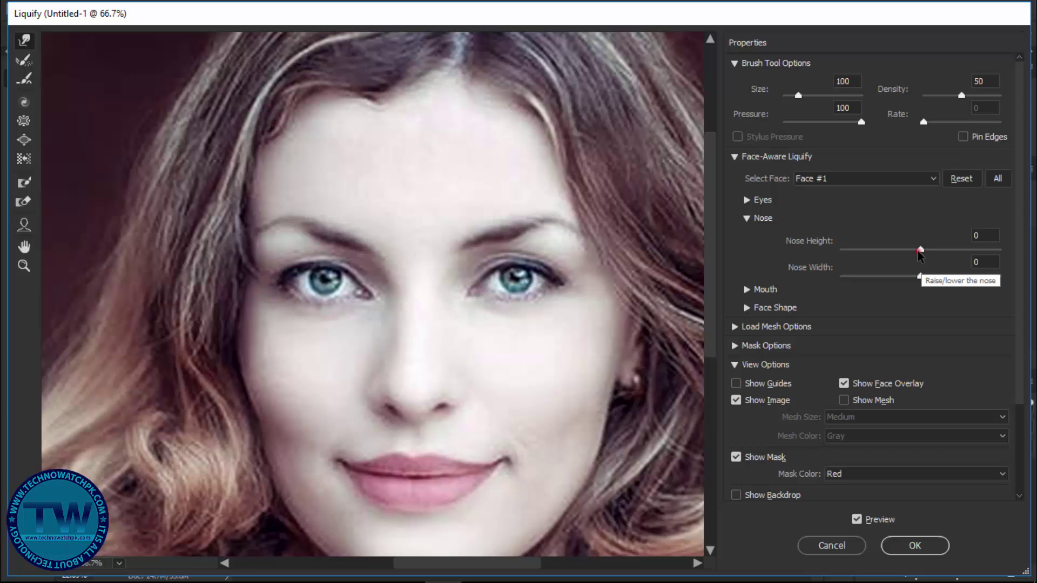
{"action": "left_click_drag", "start_coordinate": [920, 254], "coordinate": [872, 280]}
Set the mouth to Smile 23, Upper Lip -24, Lower Lip 28, Width -30, Height -33.
{"action": "left_click", "coordinate": [747, 218]}
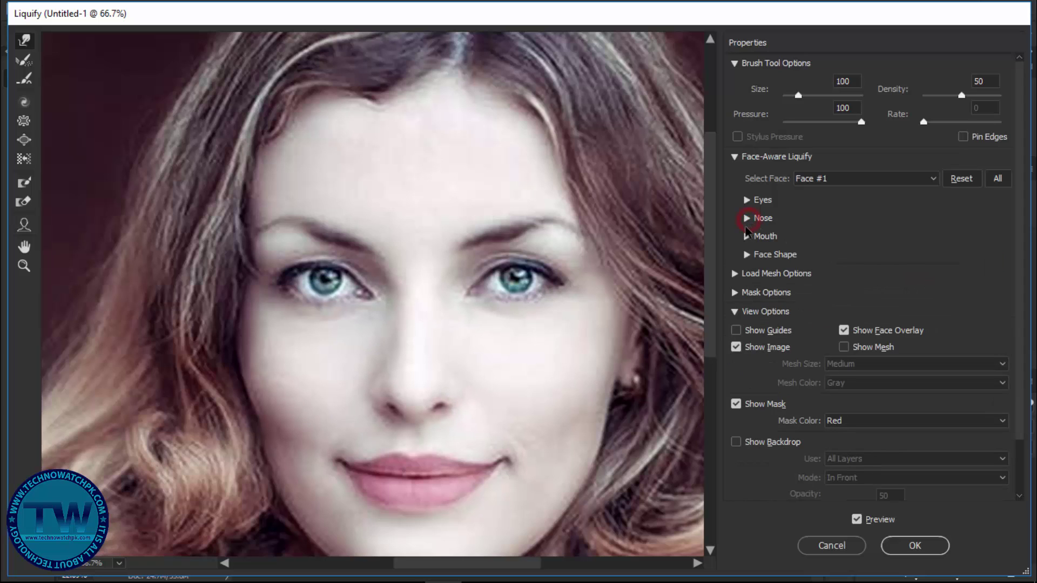
{"action": "left_click", "coordinate": [747, 237]}
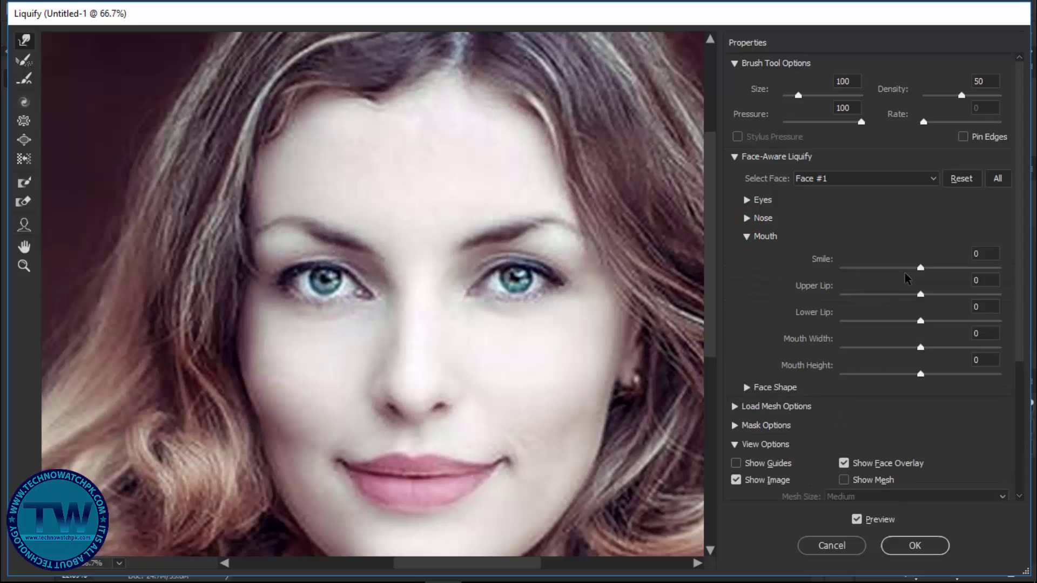
{"action": "left_click_drag", "start_coordinate": [920, 269], "coordinate": [898, 352]}
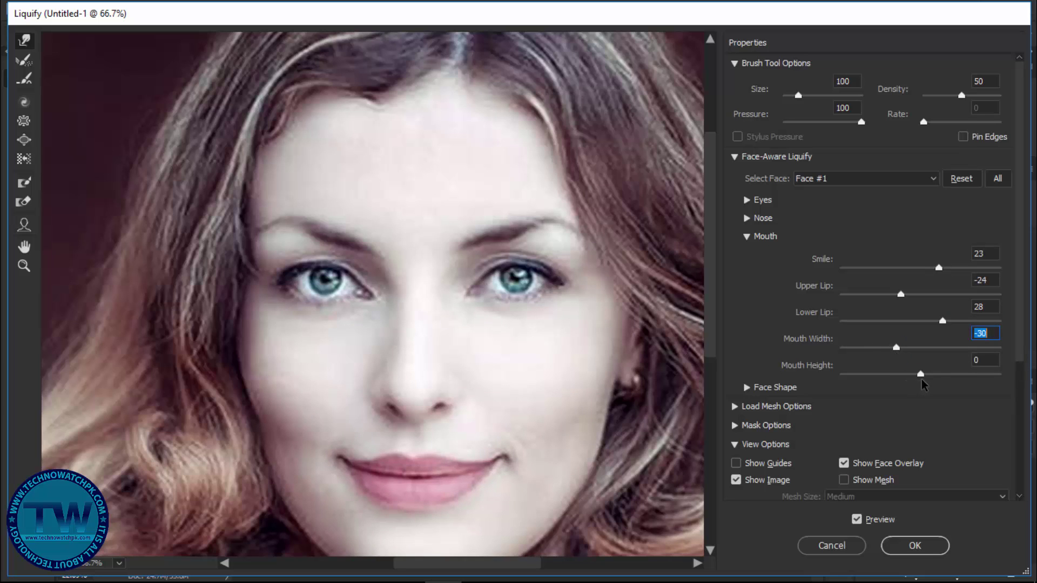
{"action": "scroll", "coordinate": [577, 367], "scroll_direction": "down", "scroll_amount": 2}
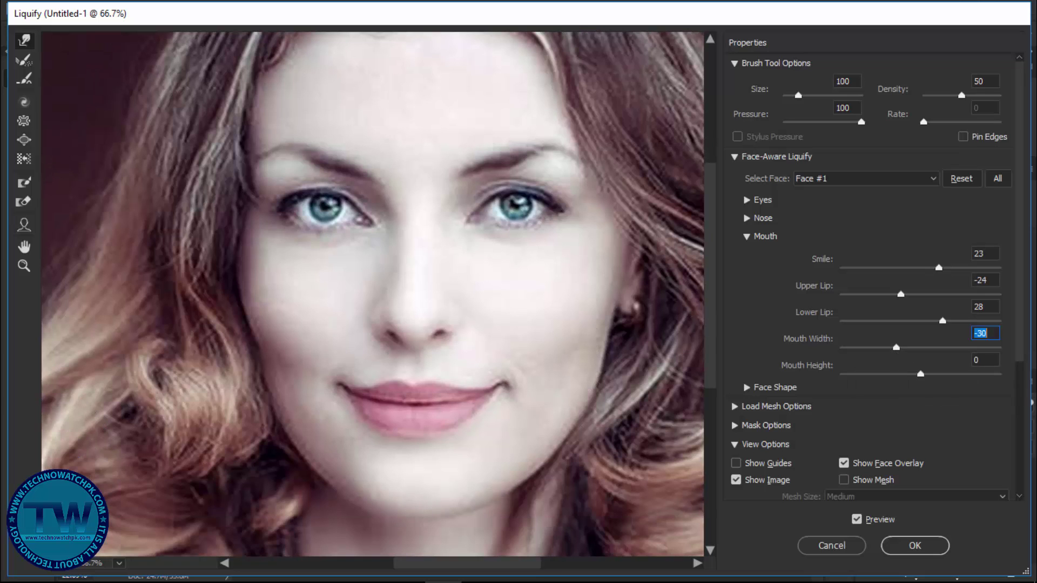
{"action": "left_click_drag", "start_coordinate": [496, 280], "coordinate": [459, 291]}
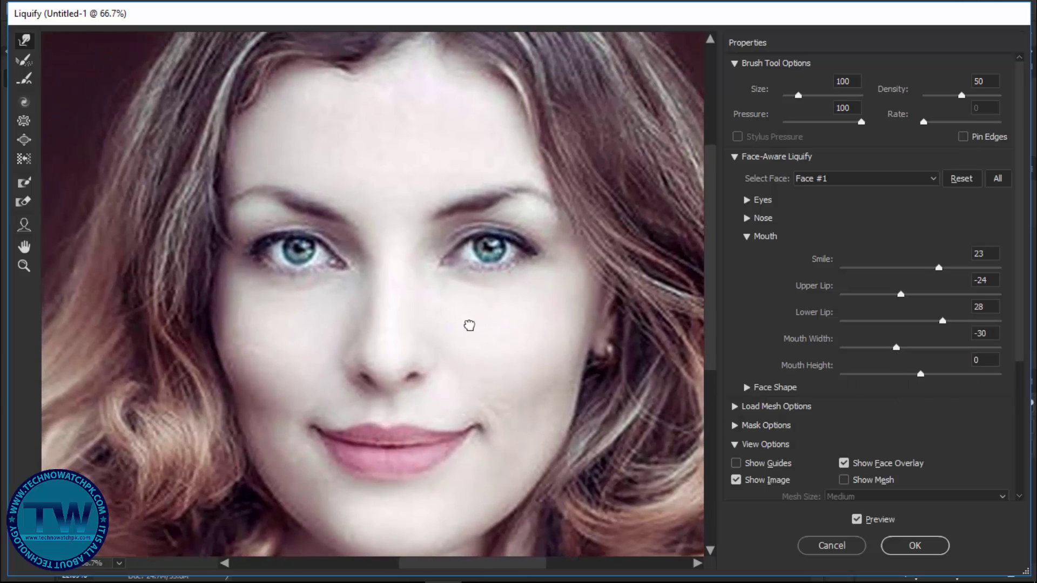
{"action": "left_click_drag", "start_coordinate": [920, 374], "coordinate": [903, 377]}
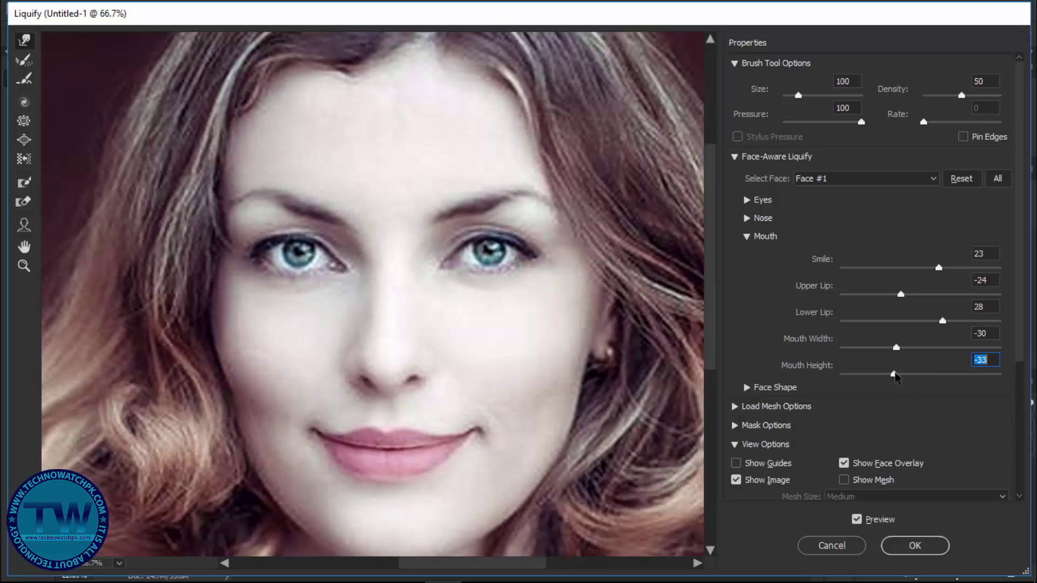
Contract the forehead strongly with the Forehead slider while framing the whole face.
{"action": "left_click", "coordinate": [745, 236]}
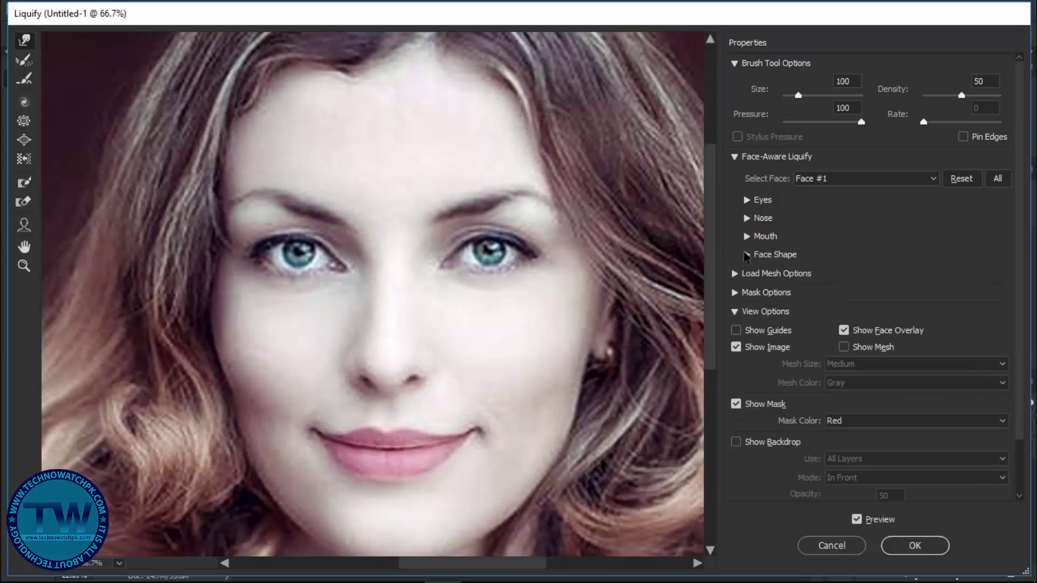
{"action": "left_click", "coordinate": [746, 255]}
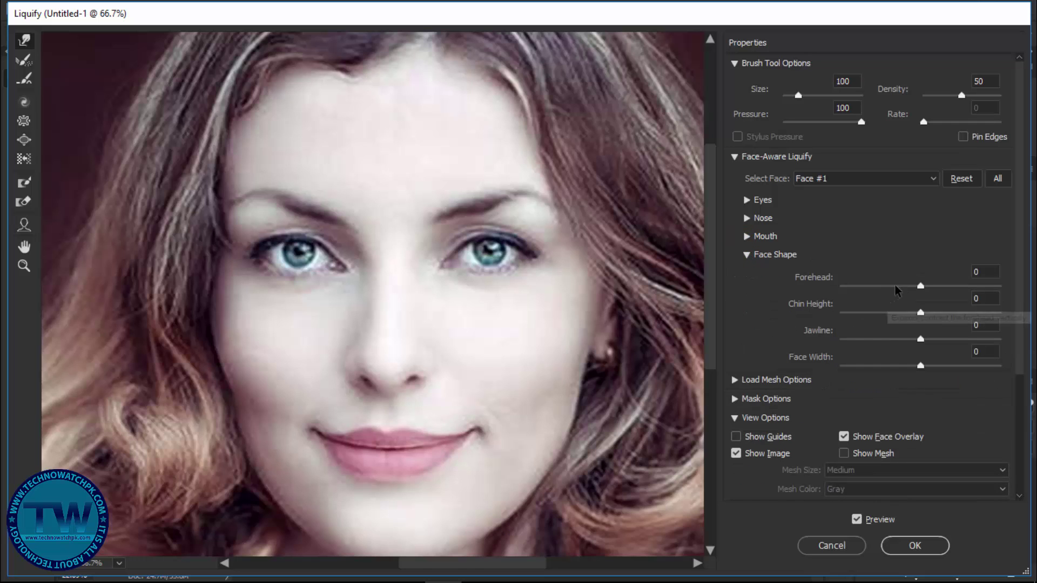
{"action": "left_click_drag", "start_coordinate": [921, 287], "coordinate": [899, 287]}
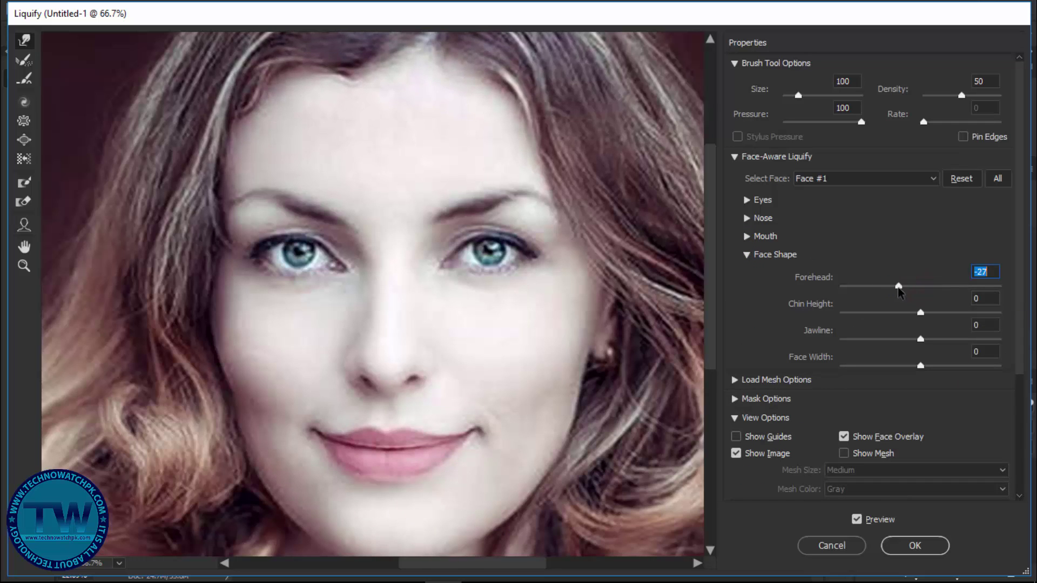
{"action": "left_click_drag", "start_coordinate": [524, 234], "coordinate": [510, 292]}
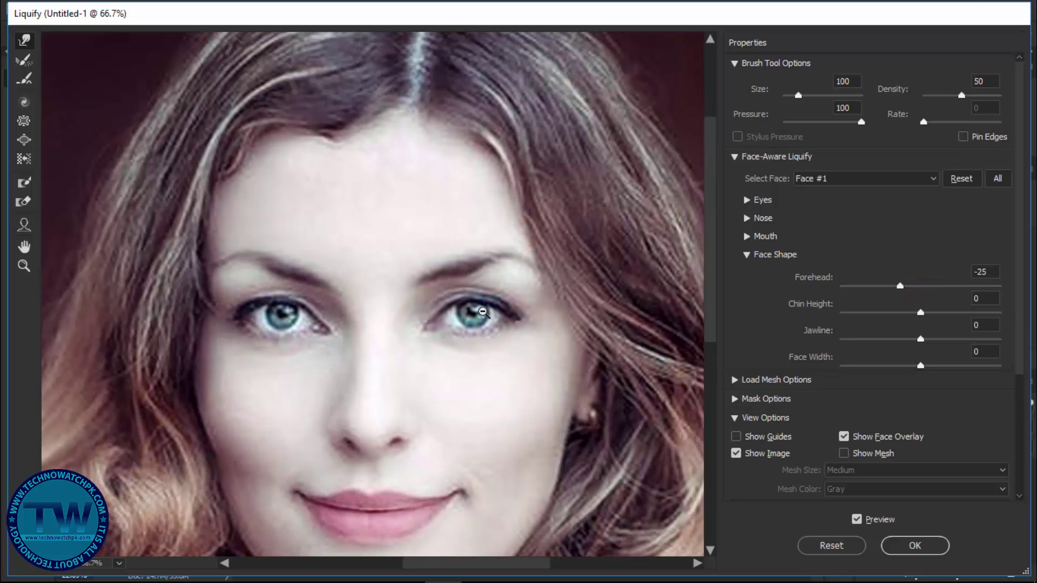
{"action": "key", "text": "ctrl+minus"}
{"action": "mouse_move", "coordinate": [367, 295]}
{"action": "left_mouse_down"}
{"action": "mouse_move", "coordinate": [411, 330]}
{"action": "mouse_move", "coordinate": [442, 296]}
{"action": "left_mouse_up"}
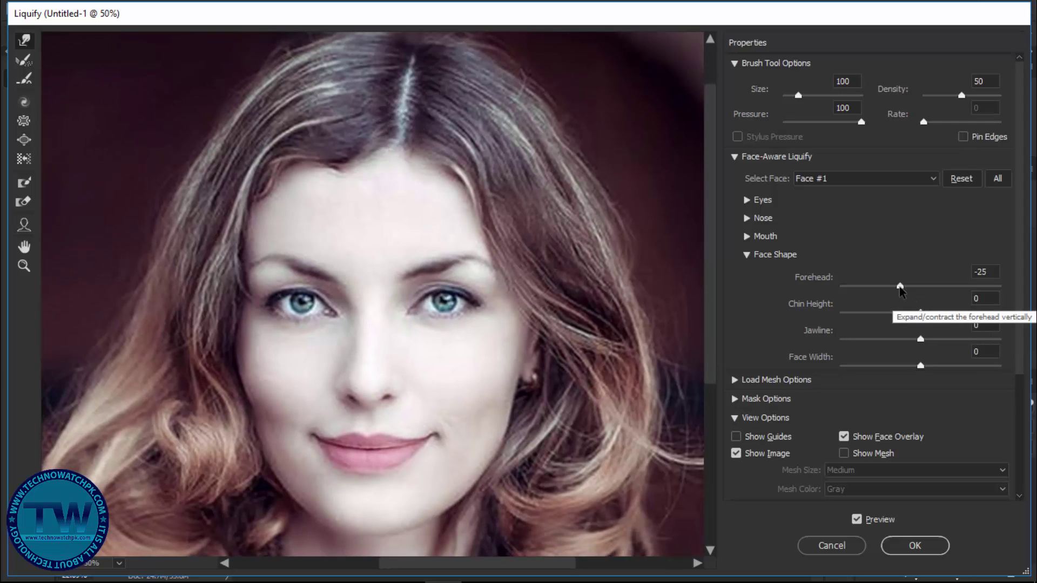
{"action": "left_click_drag", "start_coordinate": [899, 289], "coordinate": [862, 292]}
Set Chin Height -71, Jawline -31, Face Width -62, and finalize Forehead at -66.
{"action": "left_click", "coordinate": [921, 313]}
{"action": "left_click_drag", "start_coordinate": [920, 314], "coordinate": [841, 314]}
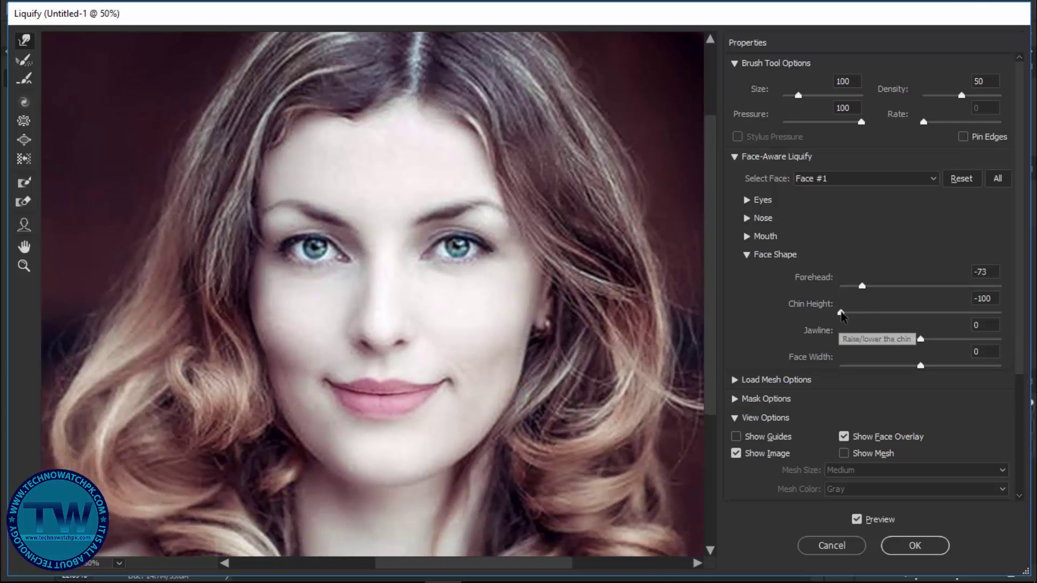
{"action": "left_click", "coordinate": [842, 313]}
{"action": "left_click_drag", "start_coordinate": [841, 312], "coordinate": [866, 313]}
{"action": "left_click_drag", "start_coordinate": [920, 339], "coordinate": [860, 340]}
{"action": "left_click_drag", "start_coordinate": [920, 365], "coordinate": [873, 367]}
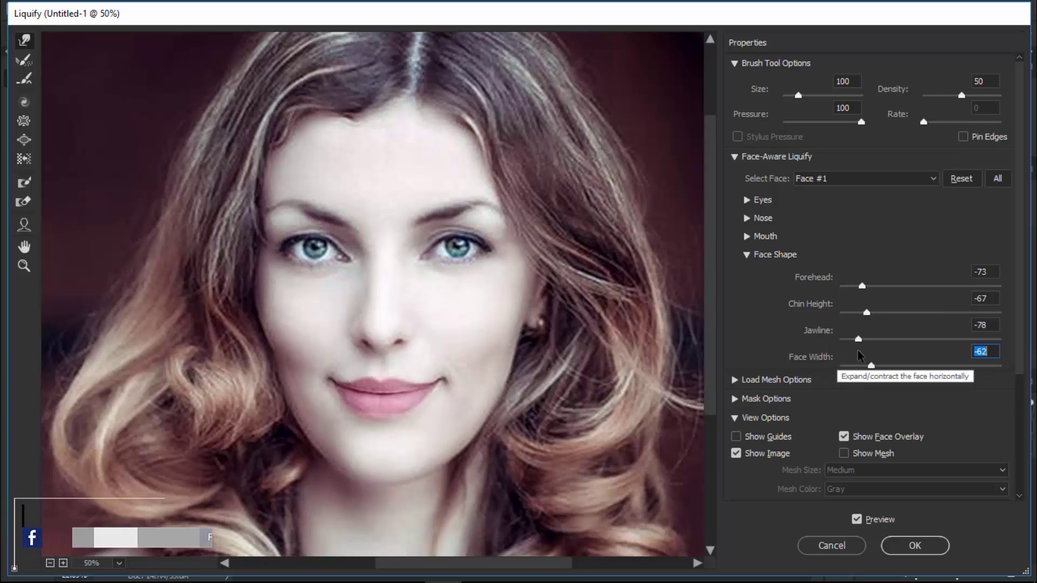
{"action": "left_click_drag", "start_coordinate": [858, 339], "coordinate": [897, 348]}
{"action": "left_click_drag", "start_coordinate": [861, 285], "coordinate": [863, 313]}
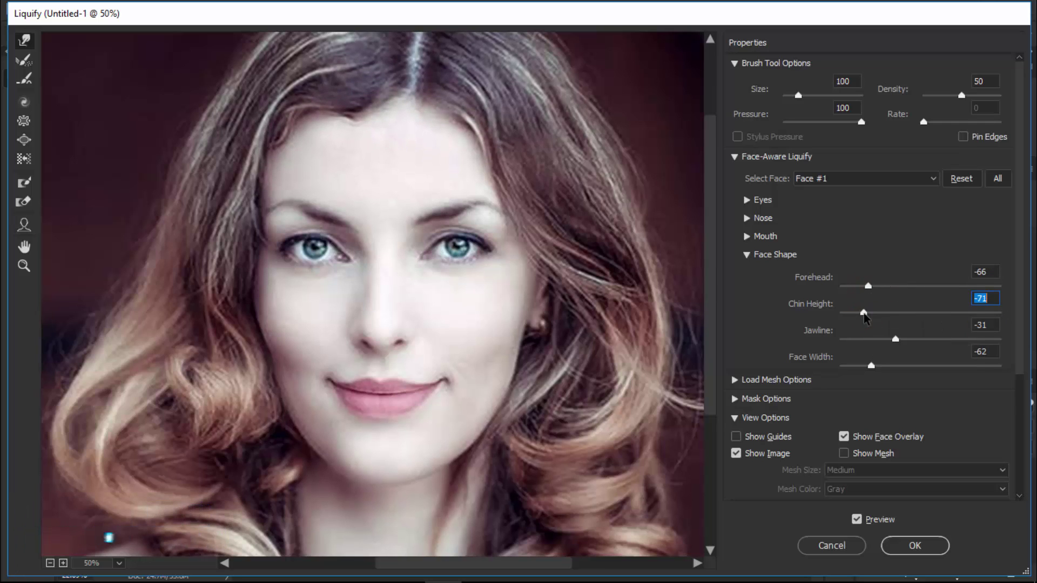
Apply the Liquify reshape and zoom the canvas in on the face.
{"action": "left_click", "coordinate": [747, 256]}
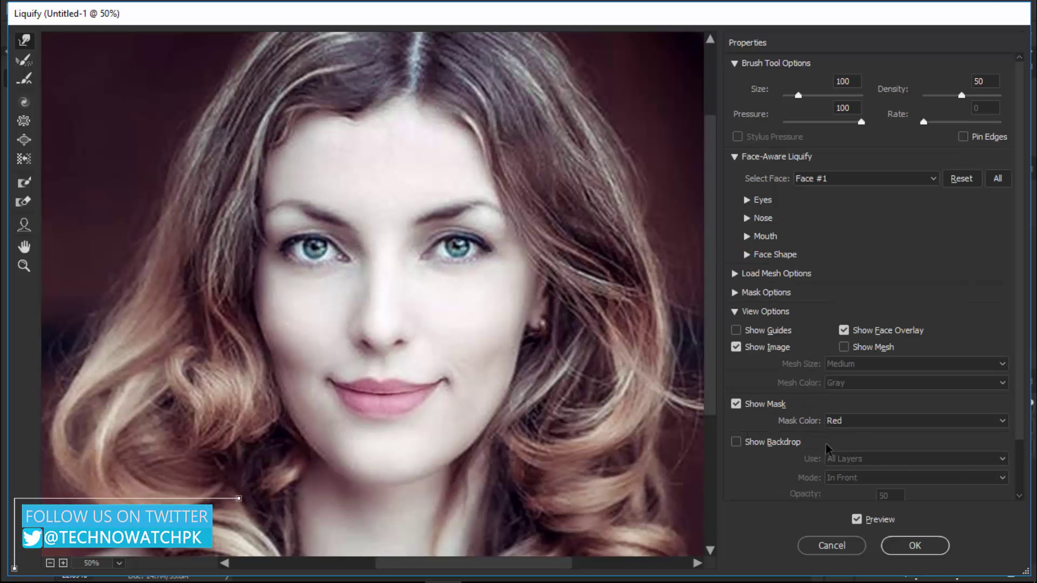
{"action": "left_click", "coordinate": [914, 545]}
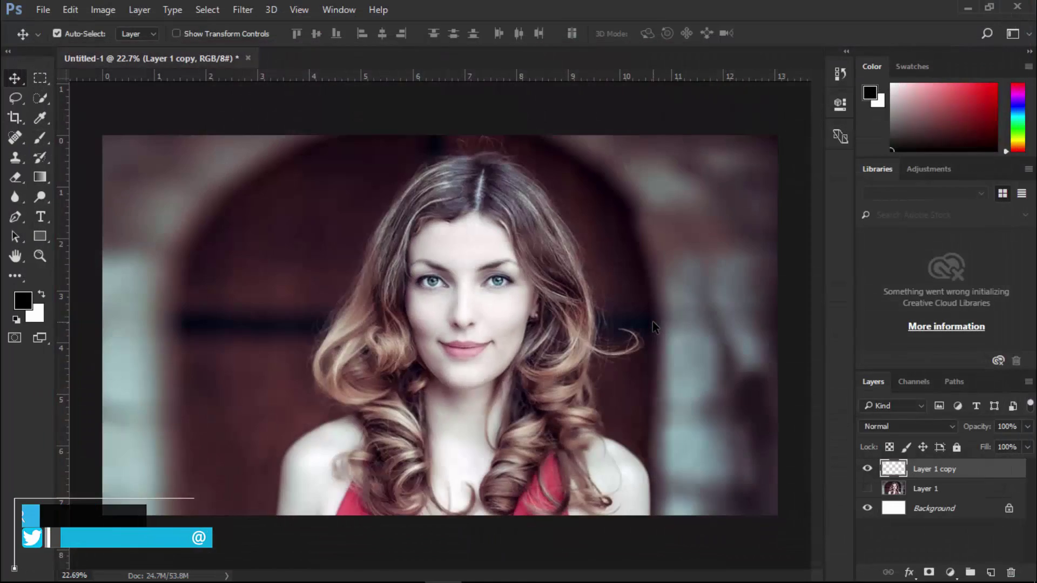
{"action": "left_click_drag", "start_coordinate": [474, 317], "coordinate": [488, 336]}
{"action": "left_click", "coordinate": [868, 488]}
Toggle Layer 1 copy to compare faces, then replace it with a fresh duplicate of Layer 1.
{"action": "left_click", "coordinate": [867, 468]}
{"action": "left_click", "coordinate": [867, 470]}
{"action": "left_click", "coordinate": [868, 469]}
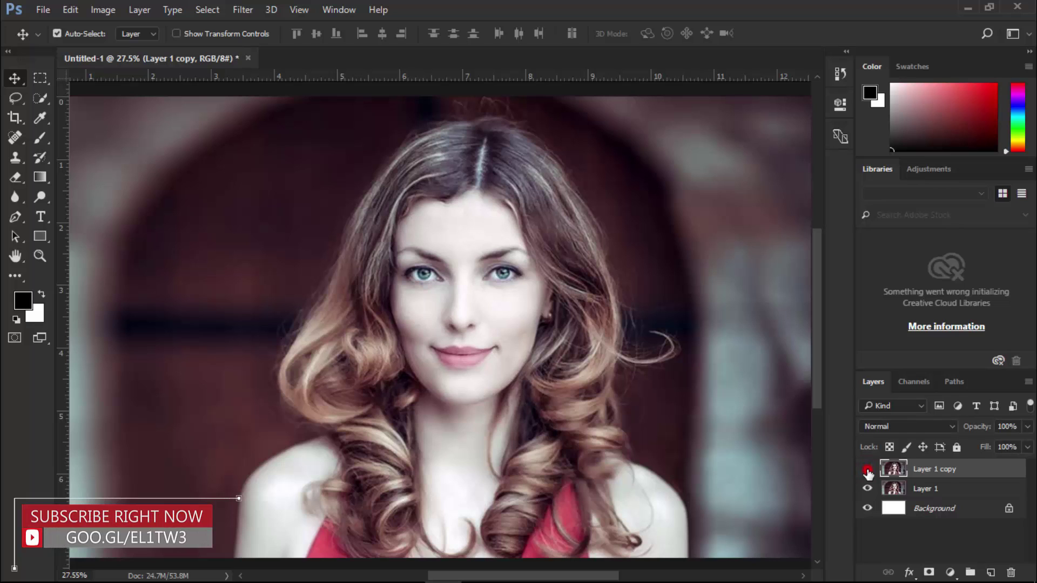
{"action": "left_click", "coordinate": [867, 469]}
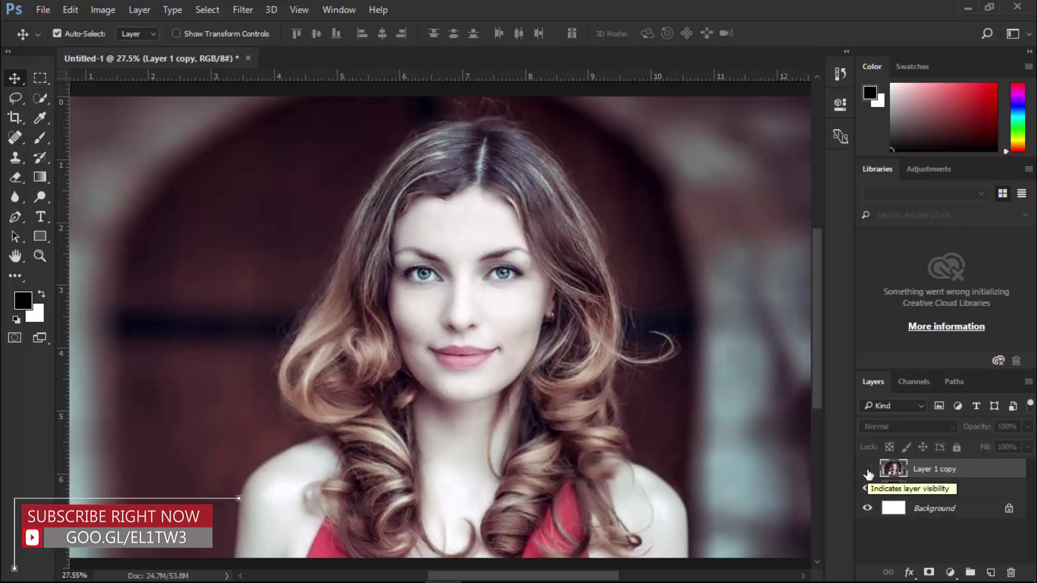
{"action": "left_click", "coordinate": [867, 469]}
{"action": "left_click", "coordinate": [867, 469]}
{"action": "left_click", "coordinate": [867, 469]}
{"action": "left_click", "coordinate": [867, 469]}
{"action": "left_click", "coordinate": [867, 469]}
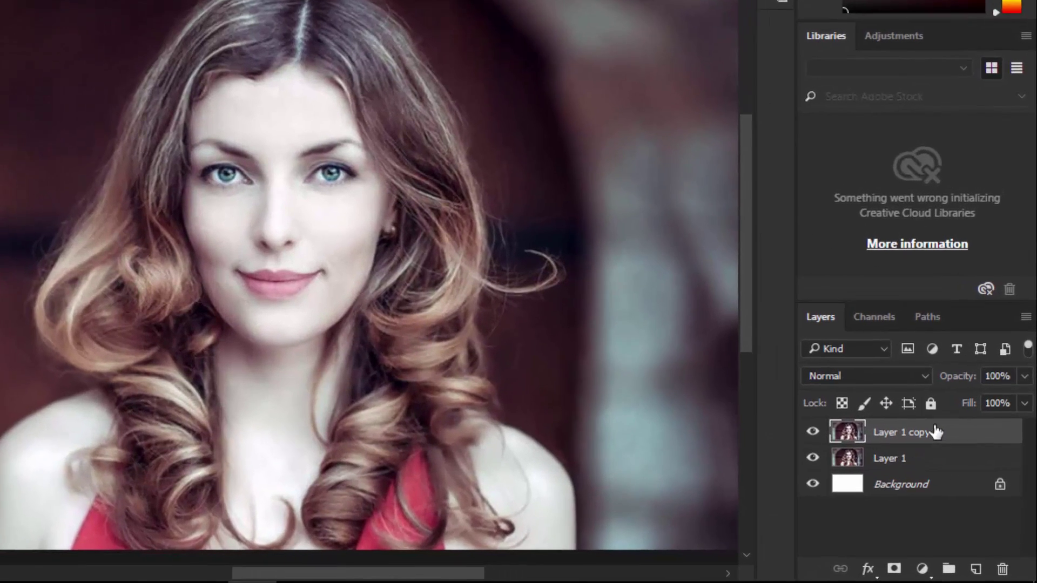
{"action": "left_click_drag", "start_coordinate": [960, 469], "coordinate": [1000, 567]}
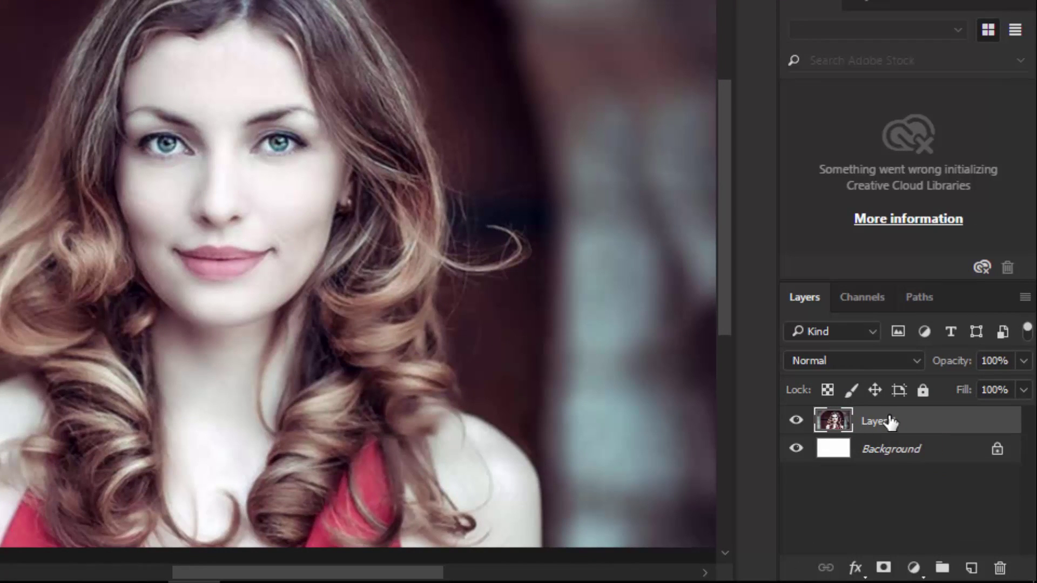
{"action": "key", "text": "ctrl+j"}
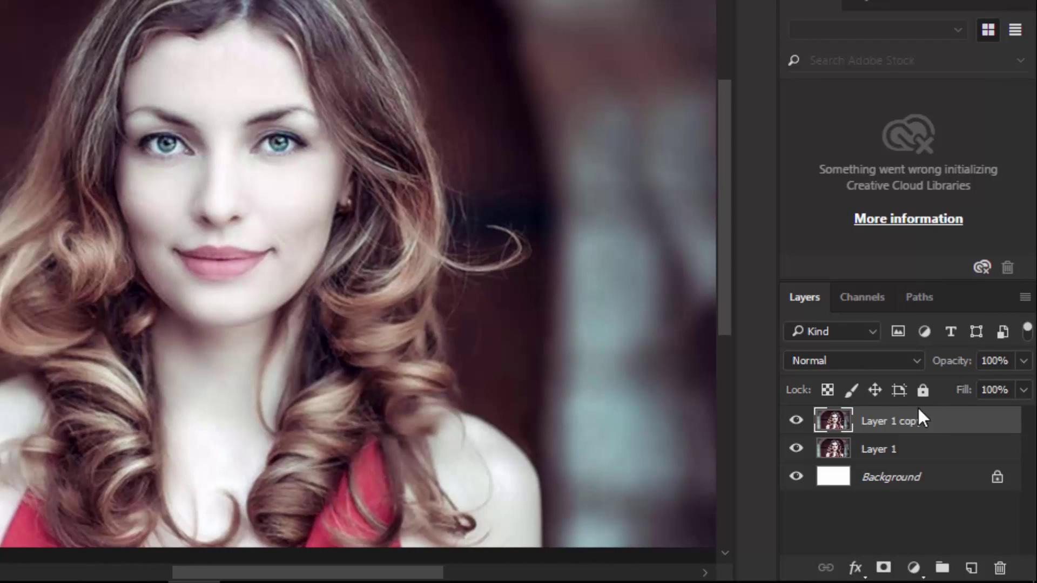
Hide Layer 1 and convert Layer 1 copy to a Smart Object.
{"action": "left_click", "coordinate": [797, 450]}
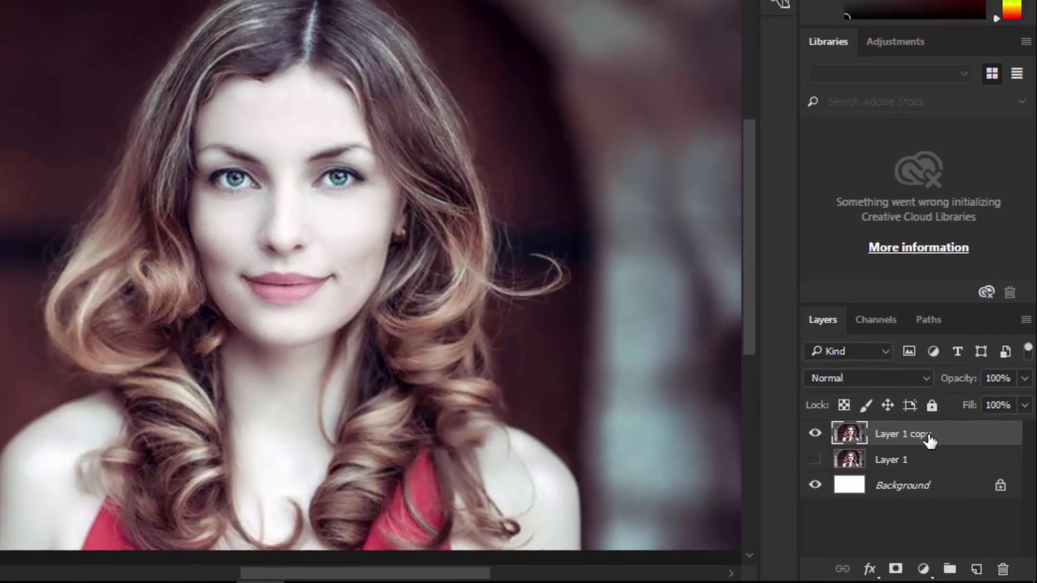
{"action": "right_click", "coordinate": [914, 427]}
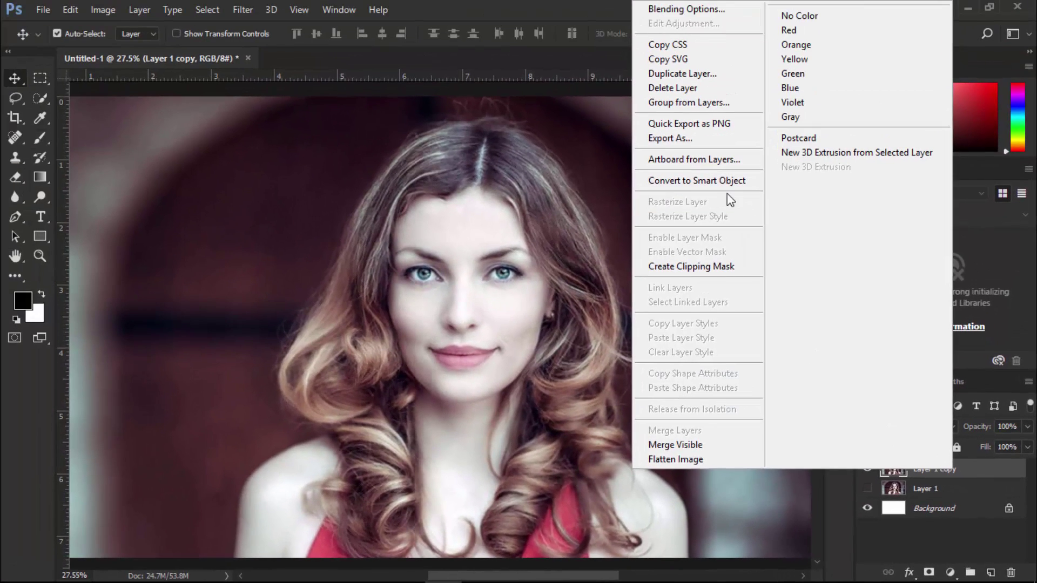
{"action": "left_click", "coordinate": [701, 182]}
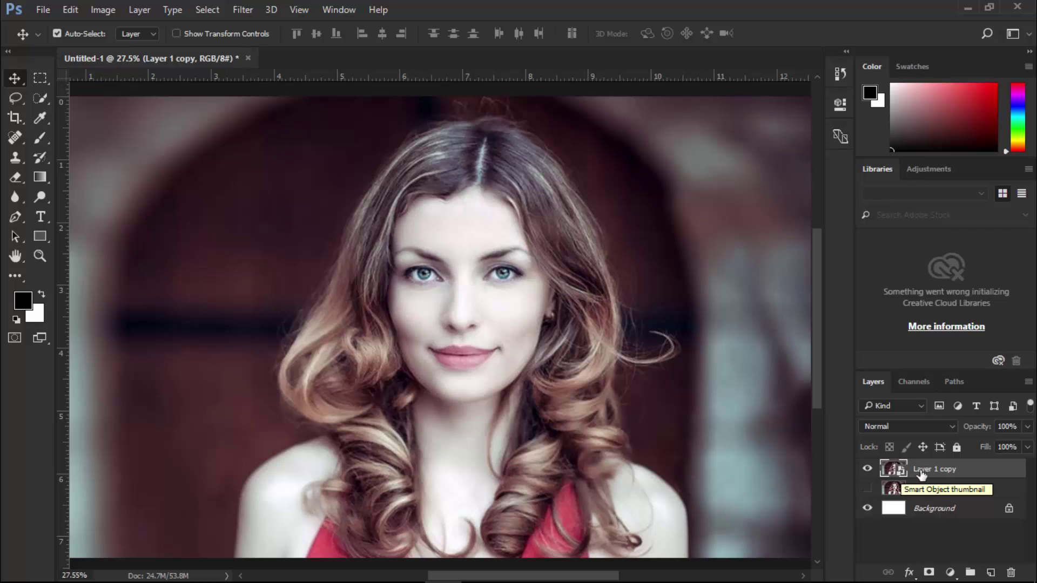
Reopen Liquify on the smart object and set the preview to 33.3% centred on the face.
{"action": "left_click", "coordinate": [243, 10]}
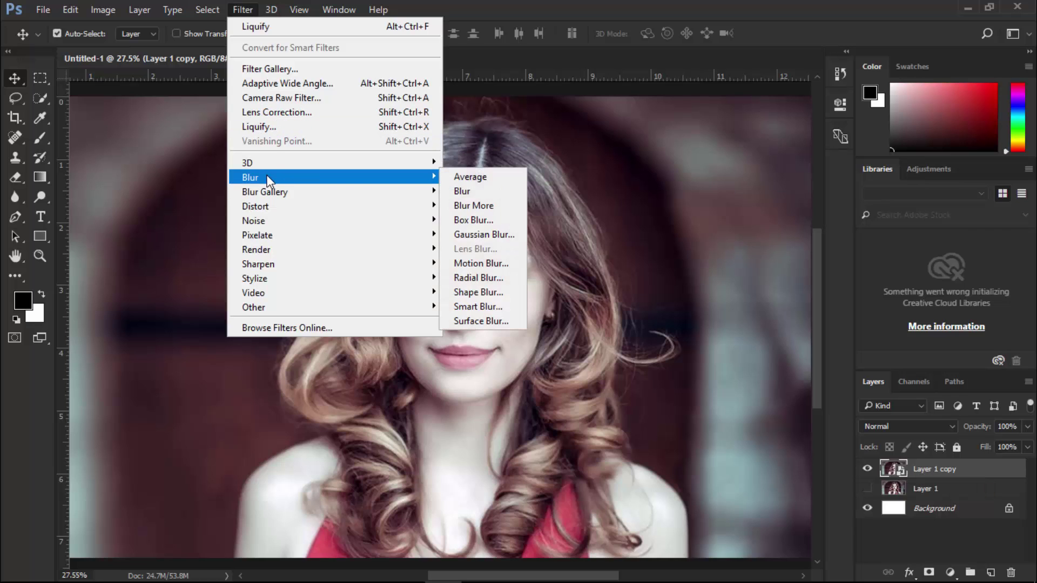
{"action": "left_click", "coordinate": [264, 127]}
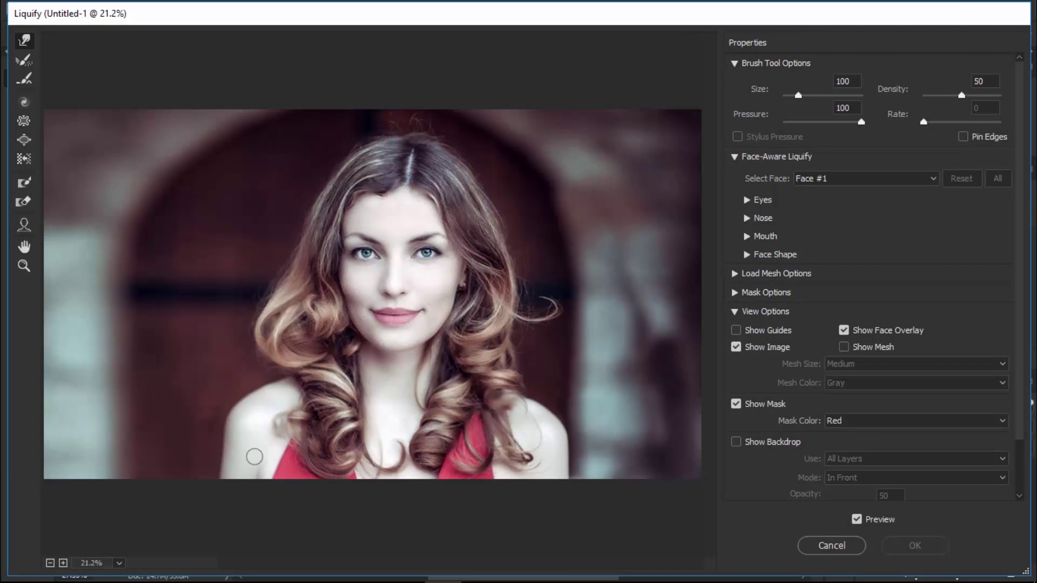
{"action": "left_click", "coordinate": [64, 563]}
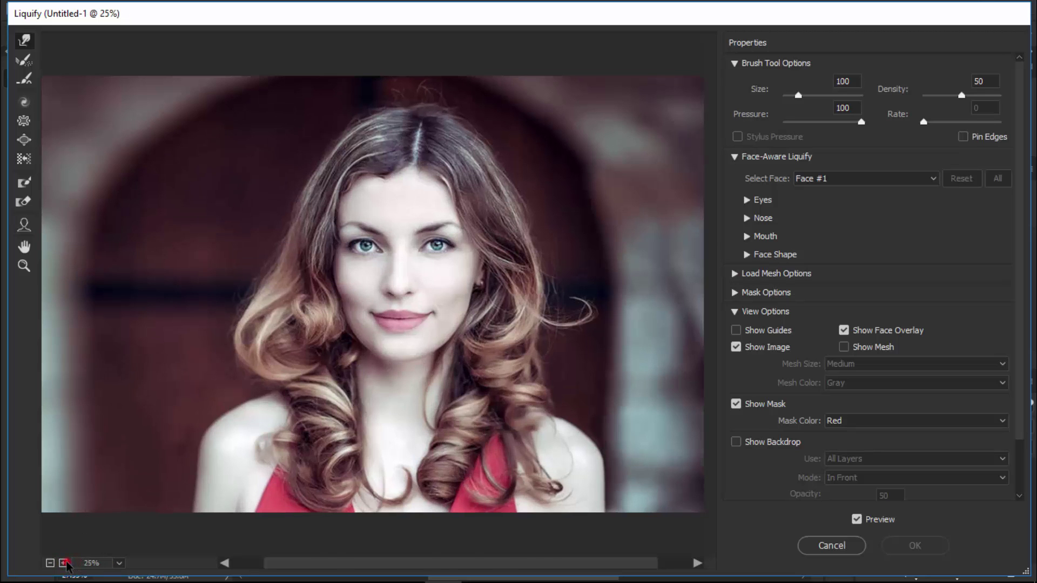
{"action": "left_click", "coordinate": [63, 563]}
{"action": "left_click", "coordinate": [63, 563]}
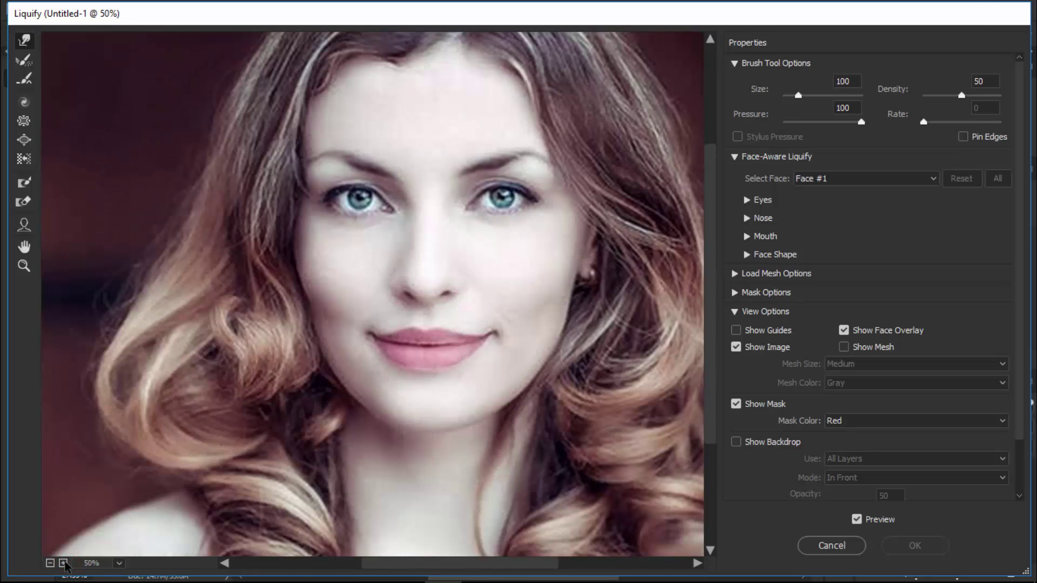
{"action": "left_click", "coordinate": [50, 563]}
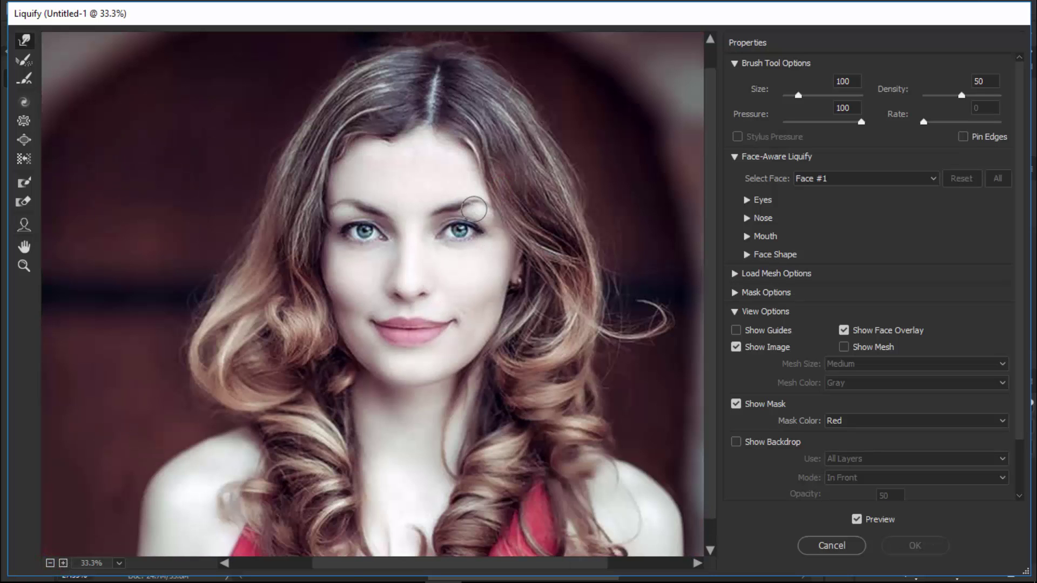
{"action": "mouse_move", "coordinate": [465, 289]}
{"action": "left_mouse_down"}
{"action": "mouse_move", "coordinate": [398, 257]}
{"action": "mouse_move", "coordinate": [437, 319]}
{"action": "mouse_move", "coordinate": [402, 278]}
{"action": "mouse_move", "coordinate": [436, 270]}
{"action": "left_mouse_up"}
Zoom the preview in and back out and pan so the whole face is in view.
{"action": "key", "text": "alt"}
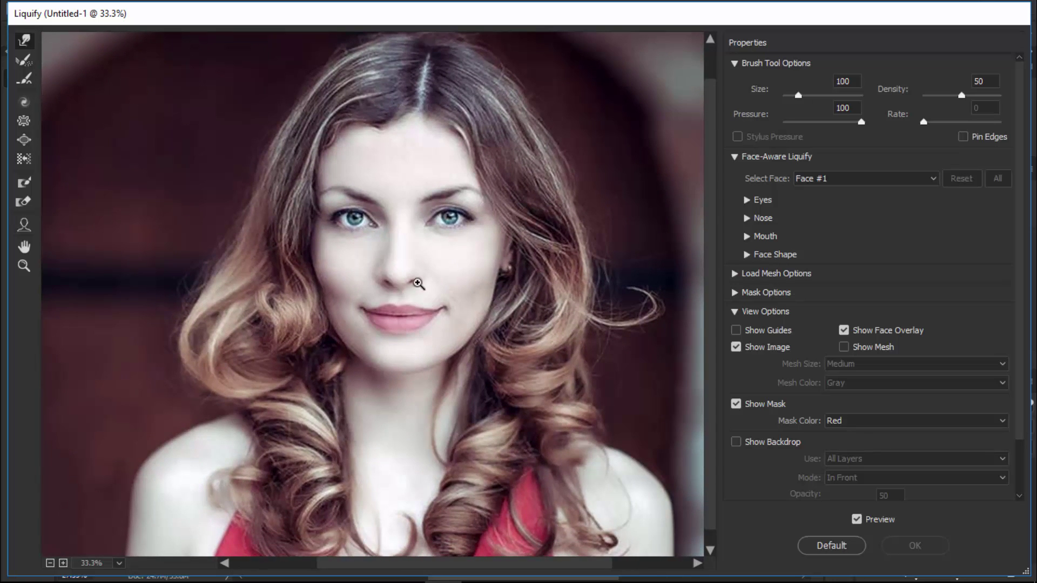
{"action": "left_click", "coordinate": [419, 284]}
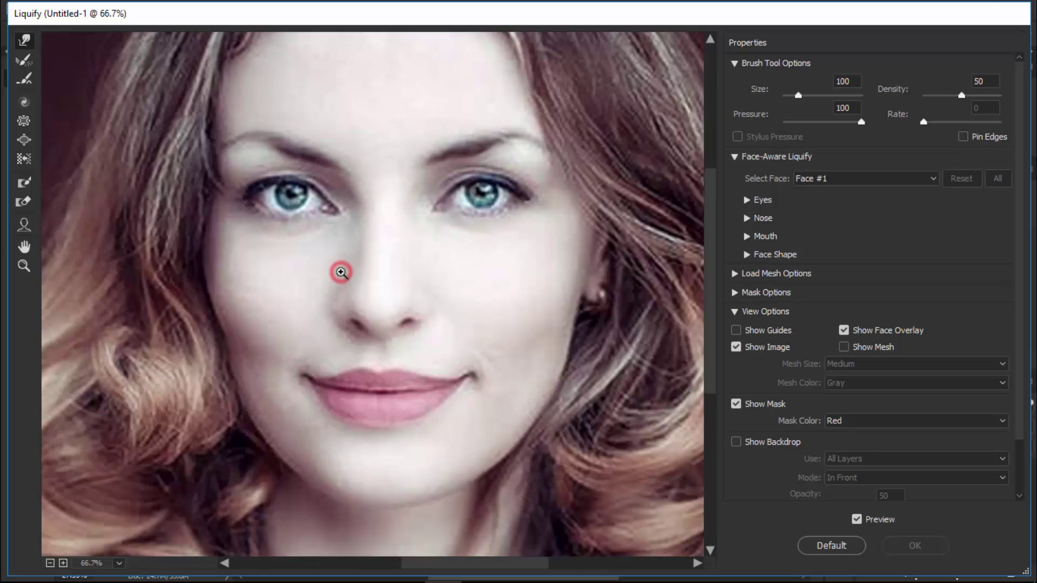
{"action": "left_click", "coordinate": [342, 272]}
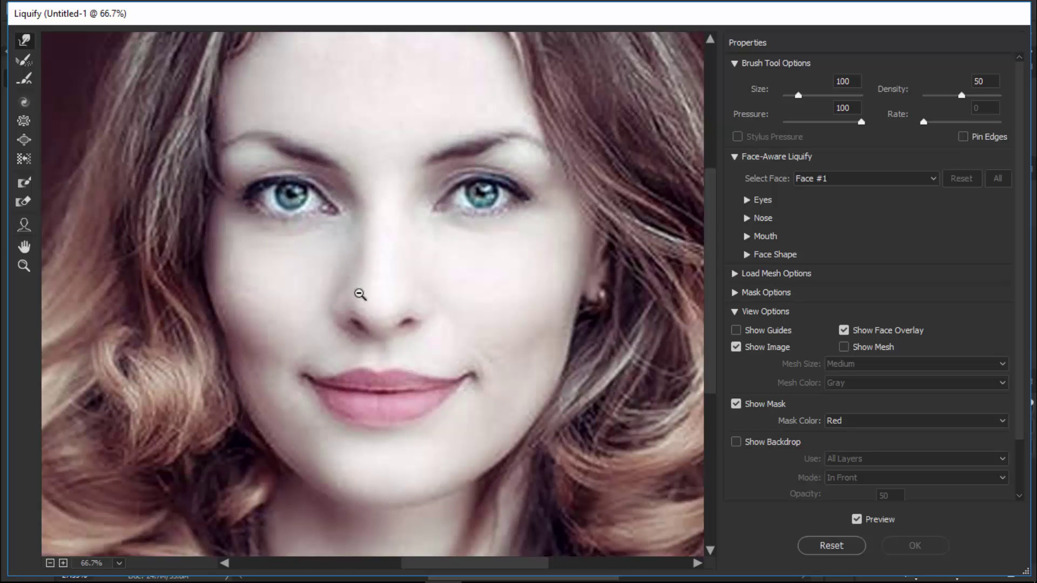
{"action": "left_click", "coordinate": [403, 311]}
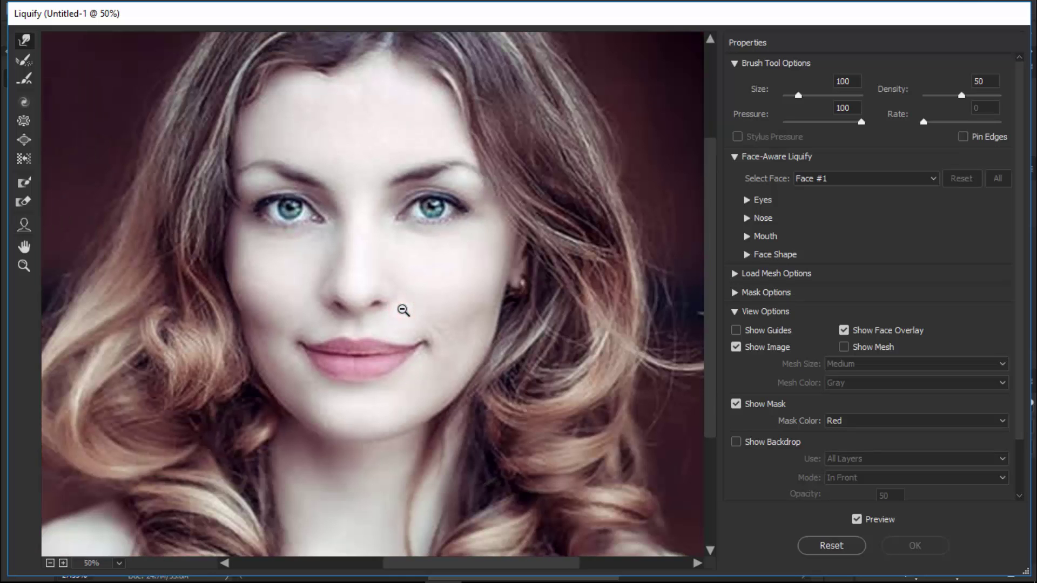
{"action": "left_click_drag", "start_coordinate": [387, 220], "coordinate": [408, 280]}
Link the eye sliders: shrink both eyes, Eye Height -70, Eye Width 72.
{"action": "left_click", "coordinate": [747, 199]}
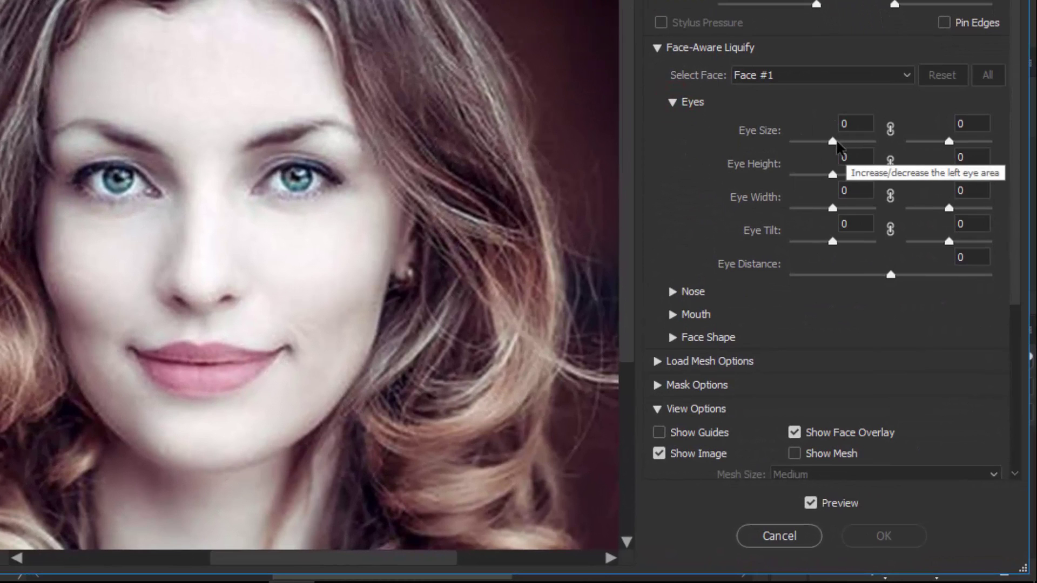
{"action": "left_click", "coordinate": [890, 130]}
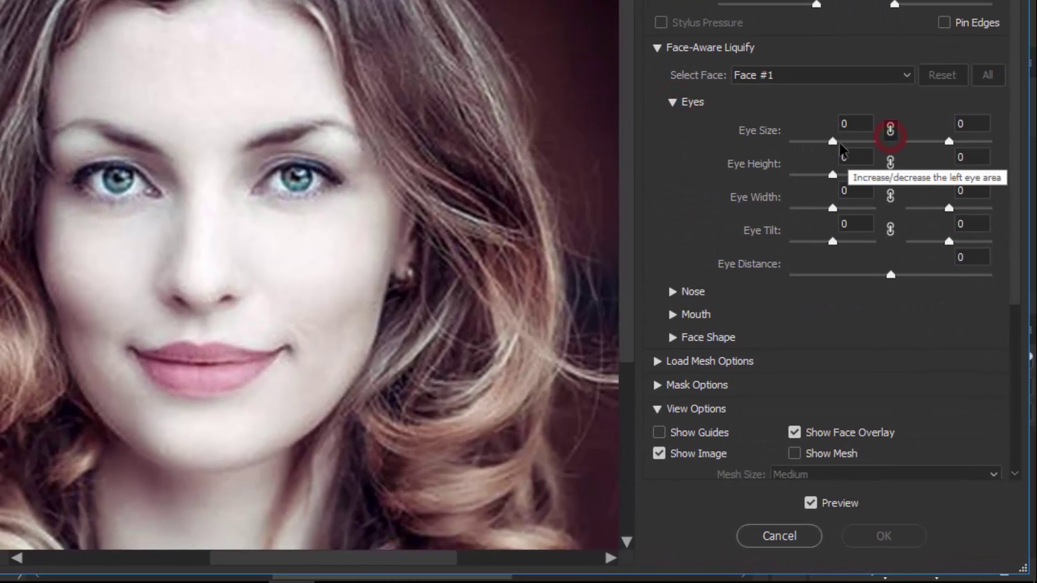
{"action": "left_click_drag", "start_coordinate": [832, 141], "coordinate": [807, 141]}
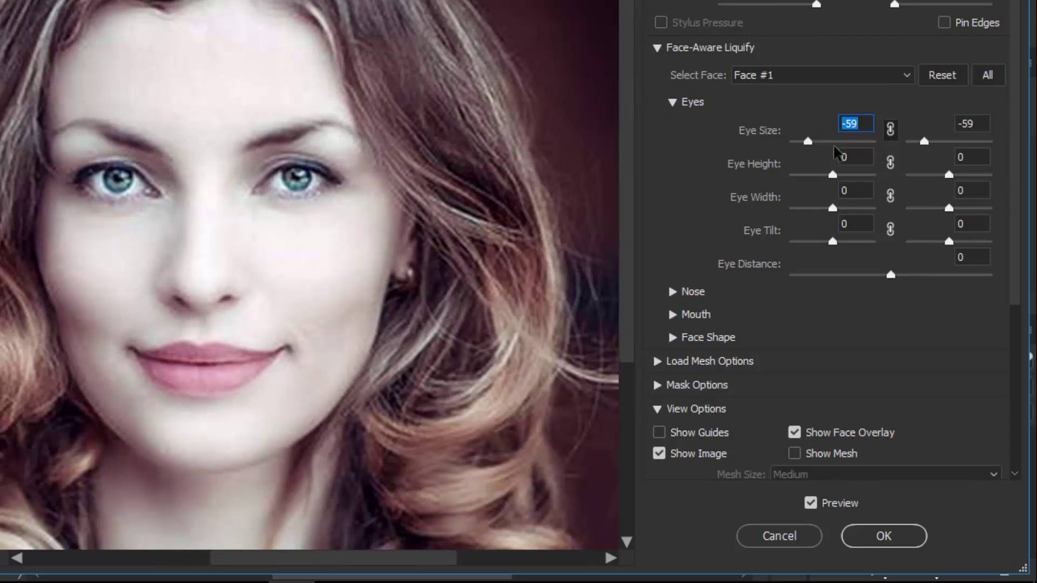
{"action": "left_click", "coordinate": [889, 163]}
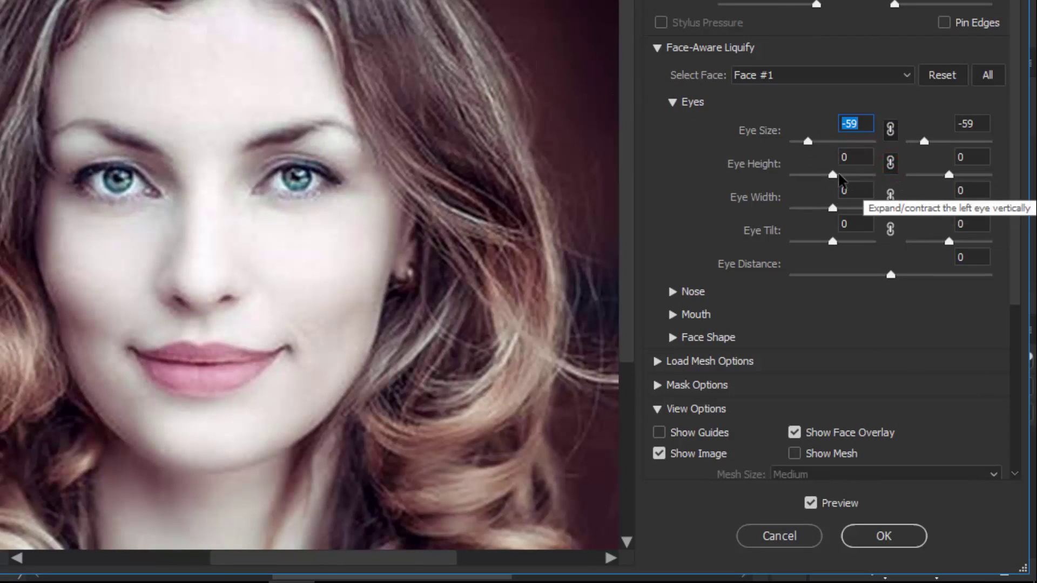
{"action": "left_click_drag", "start_coordinate": [836, 175], "coordinate": [803, 175]}
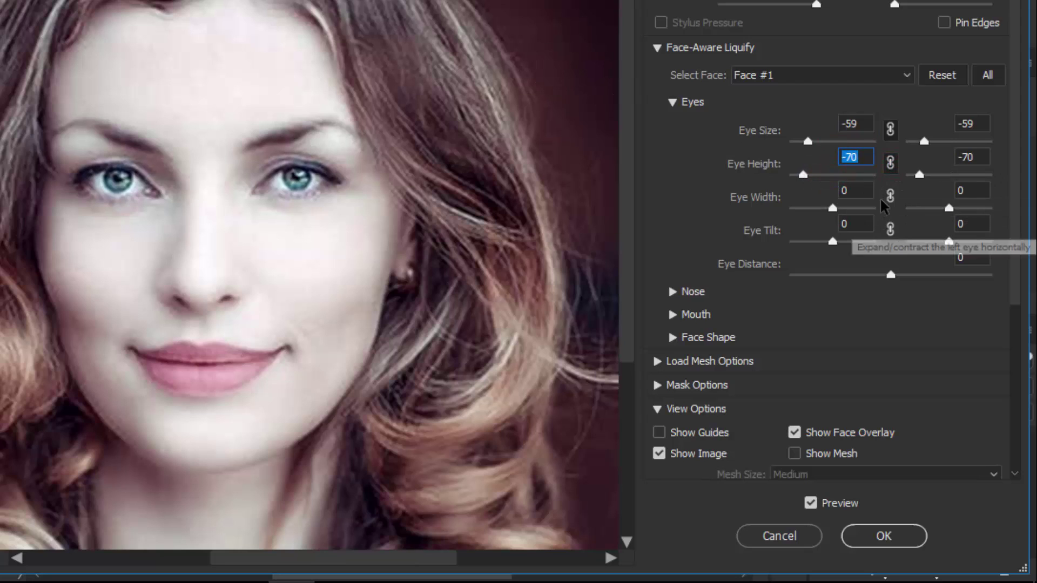
{"action": "left_click", "coordinate": [890, 195]}
{"action": "left_click_drag", "start_coordinate": [832, 208], "coordinate": [814, 210]}
{"action": "type", "text": "72"}
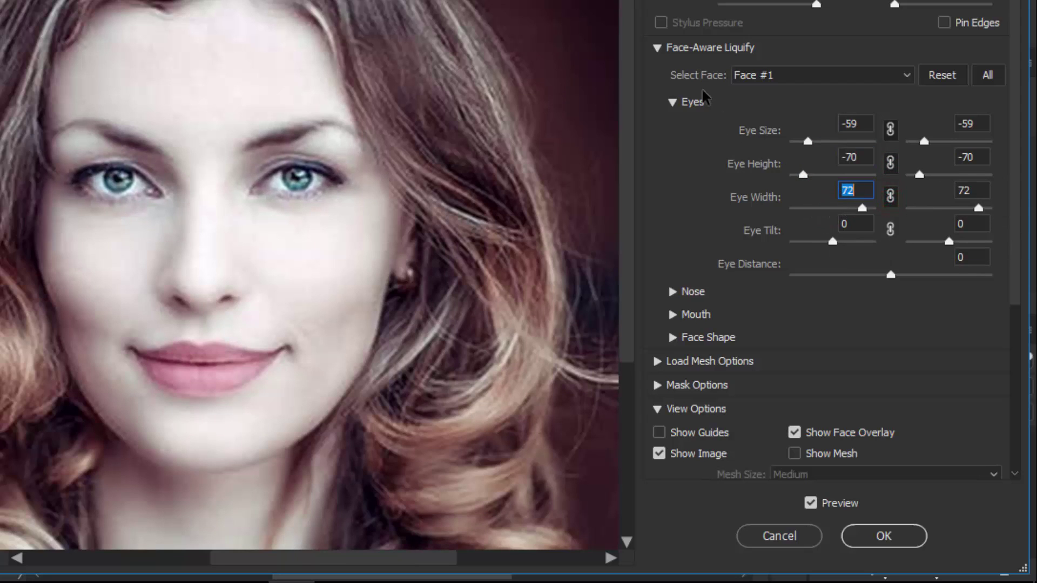
{"action": "left_click", "coordinate": [672, 103]}
Narrow the nose and raise Nose Height to 44.
{"action": "left_click", "coordinate": [673, 125]}
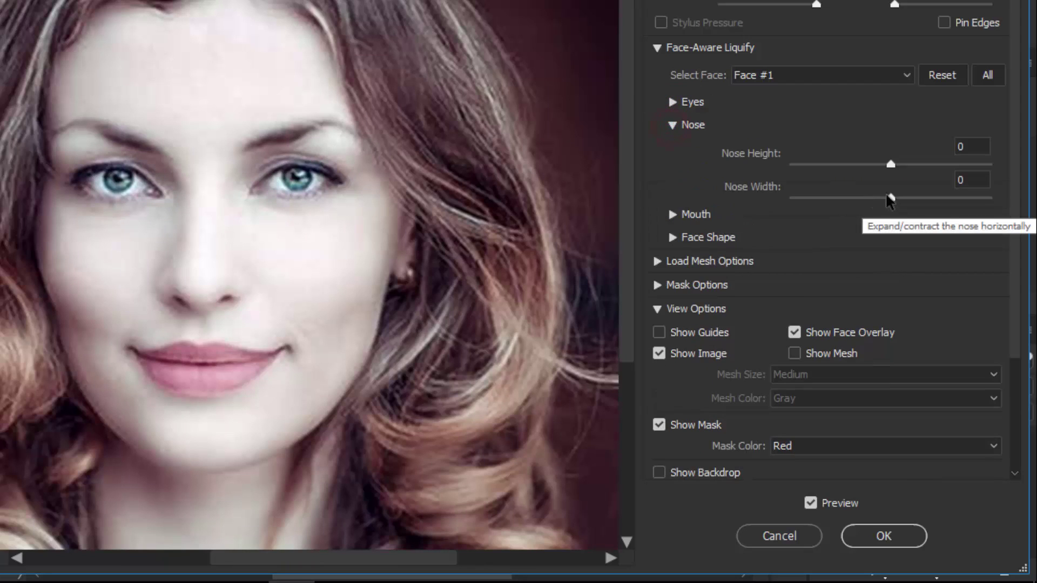
{"action": "left_click_drag", "start_coordinate": [890, 198], "coordinate": [835, 197]}
{"action": "left_click_drag", "start_coordinate": [890, 164], "coordinate": [934, 164]}
{"action": "left_click", "coordinate": [673, 124]}
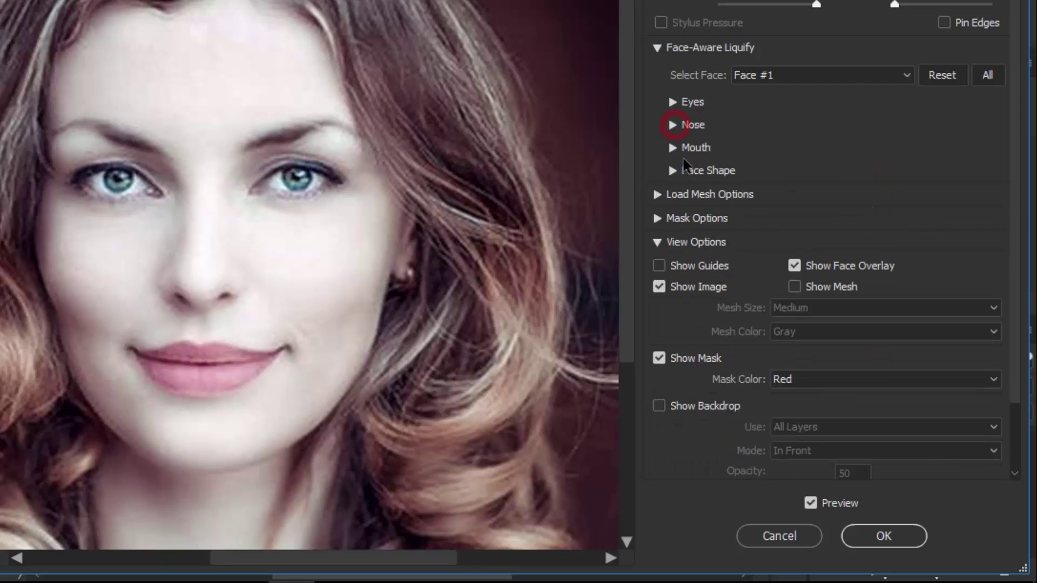
Set Smile -35, Upper Lip 49, thicker lower lip, Mouth Height -42 and a narrower mouth.
{"action": "left_click", "coordinate": [673, 148]}
{"action": "left_click_drag", "start_coordinate": [891, 187], "coordinate": [856, 187]}
{"action": "left_click_drag", "start_coordinate": [890, 220], "coordinate": [939, 221]}
{"action": "left_click_drag", "start_coordinate": [890, 253], "coordinate": [935, 268]}
{"action": "left_click_drag", "start_coordinate": [894, 323], "coordinate": [850, 321]}
{"action": "left_click_drag", "start_coordinate": [890, 287], "coordinate": [851, 289]}
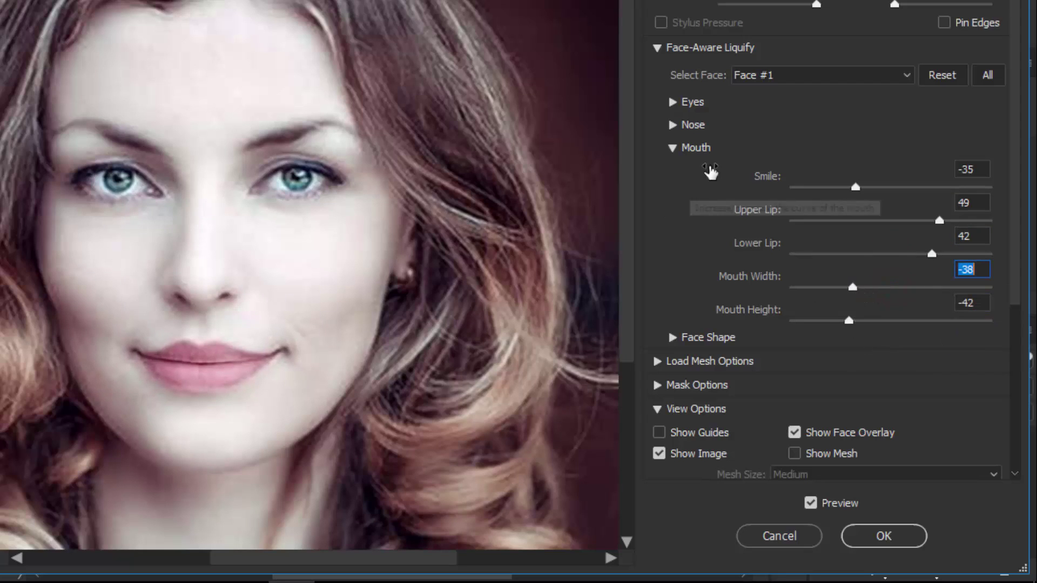
{"action": "left_click", "coordinate": [672, 148]}
Set Face Shape to Forehead -17, Chin Height -100, Jawline -52, Face Width -67.
{"action": "left_click", "coordinate": [672, 171]}
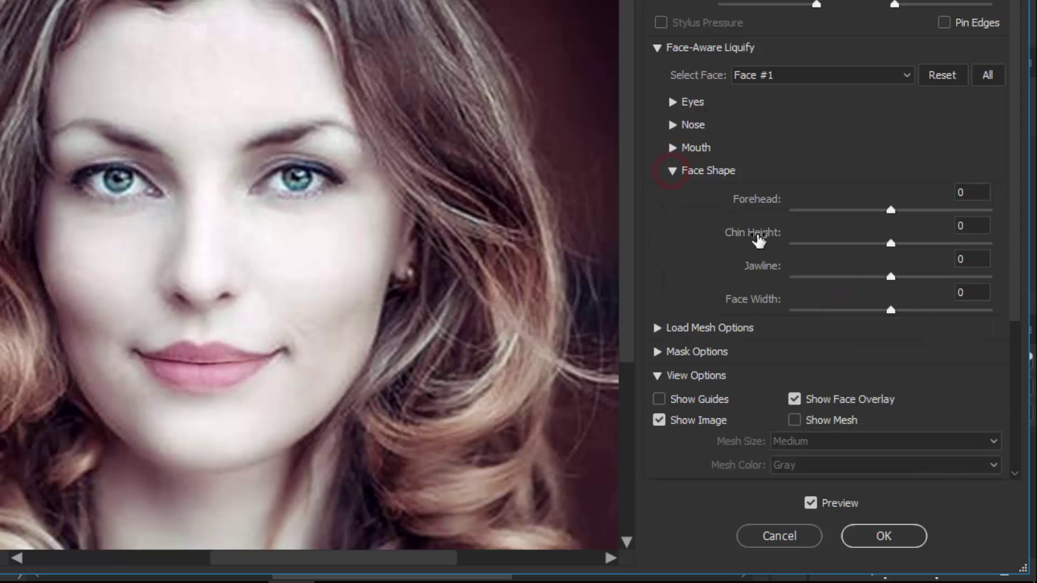
{"action": "left_click", "coordinate": [890, 212]}
{"action": "mouse_move", "coordinate": [888, 214]}
{"action": "left_mouse_down"}
{"action": "mouse_move", "coordinate": [791, 213]}
{"action": "mouse_move", "coordinate": [888, 215]}
{"action": "mouse_move", "coordinate": [875, 217]}
{"action": "left_mouse_up"}
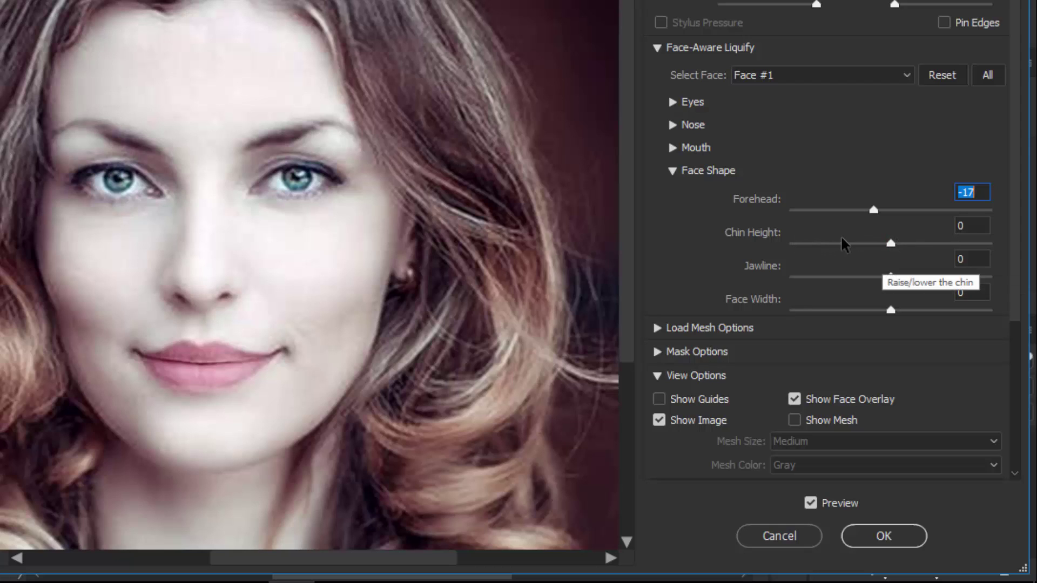
{"action": "left_click_drag", "start_coordinate": [891, 243], "coordinate": [788, 244]}
{"action": "left_click_drag", "start_coordinate": [890, 277], "coordinate": [839, 278]}
{"action": "left_click_drag", "start_coordinate": [891, 309], "coordinate": [826, 311]}
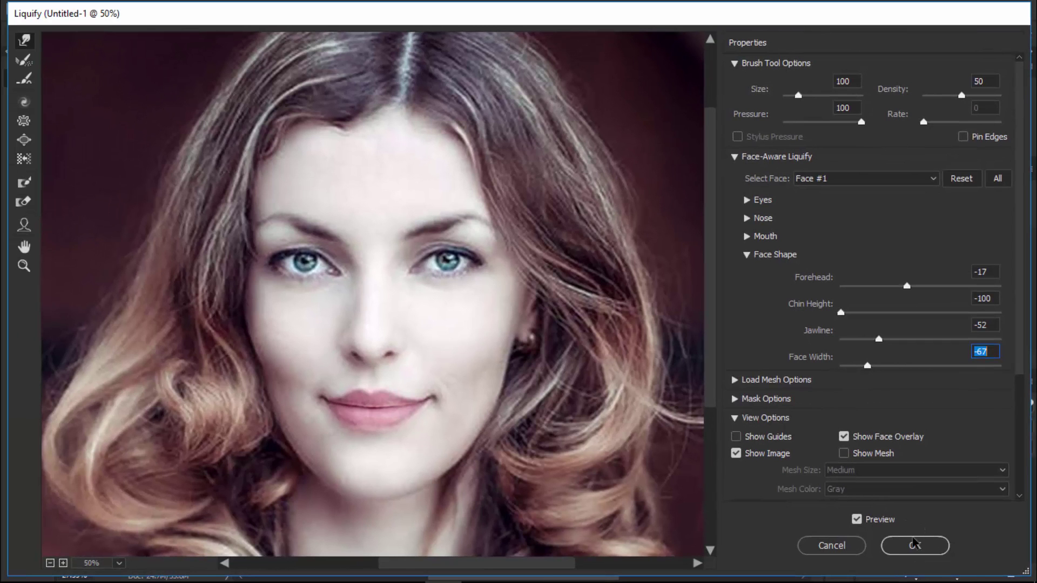
Apply the Liquify smart filter, show Layer 1, and toggle Layer 1 copy to compare faces.
{"action": "left_click", "coordinate": [913, 544]}
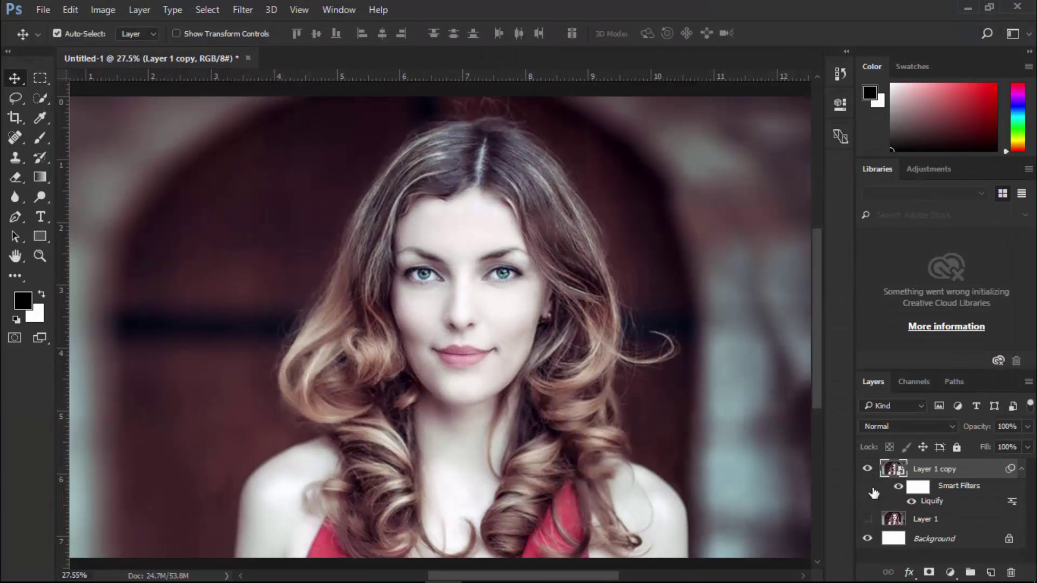
{"action": "left_click", "coordinate": [867, 520]}
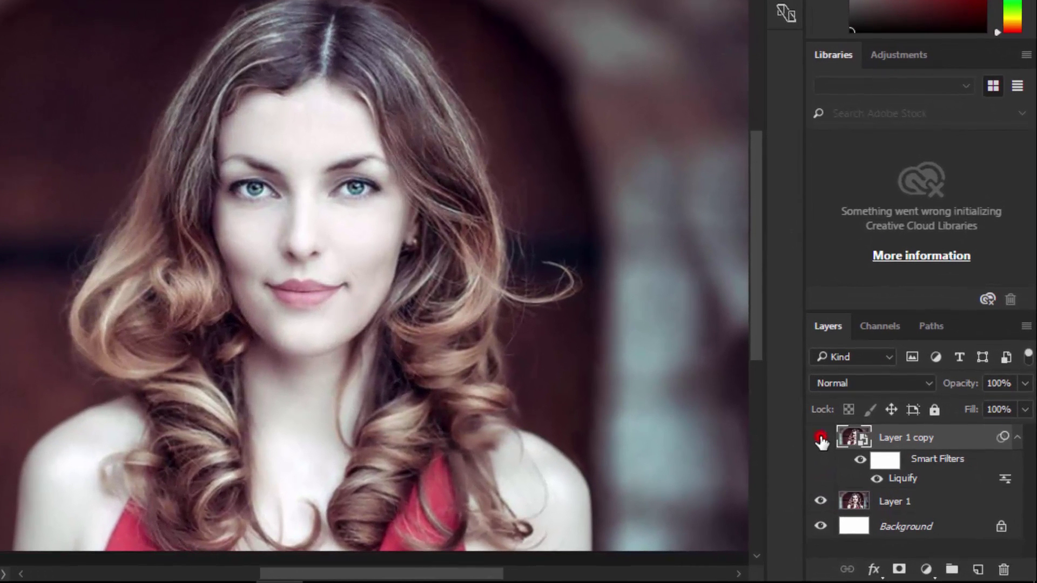
{"action": "left_click", "coordinate": [820, 439]}
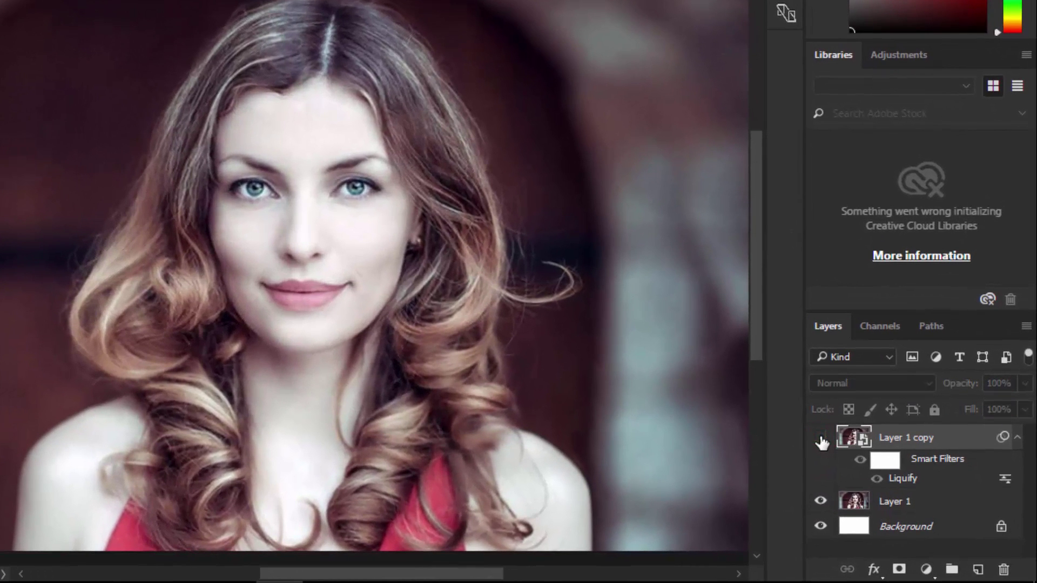
{"action": "left_click", "coordinate": [820, 439]}
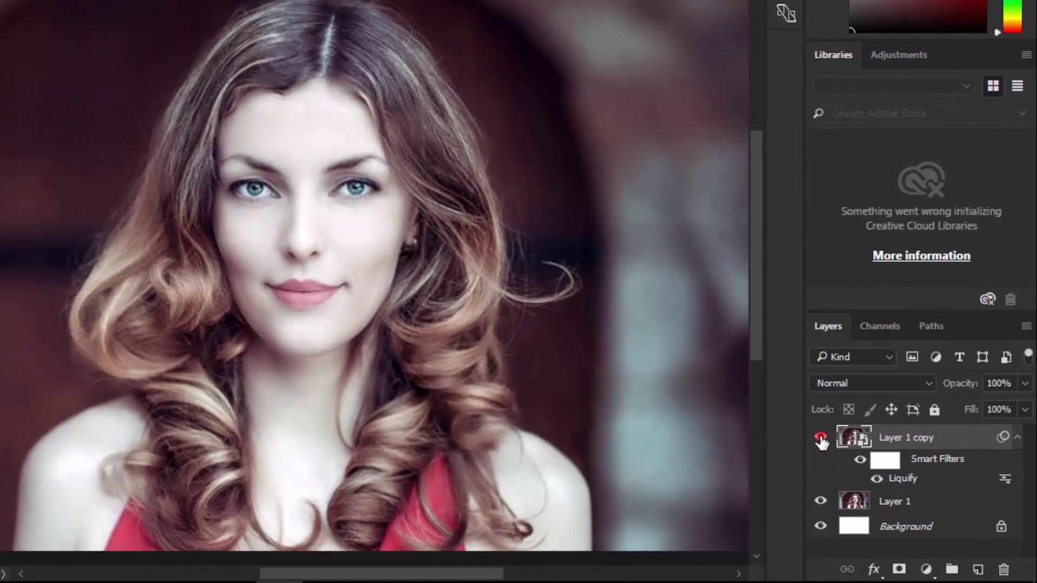
{"action": "left_click", "coordinate": [820, 439]}
{"action": "left_click", "coordinate": [820, 438]}
Toggle the Liquify smart filter off and on twice to compare the reshaped face.
{"action": "left_click", "coordinate": [860, 462]}
{"action": "left_click", "coordinate": [860, 462]}
{"action": "left_click", "coordinate": [860, 462]}
{"action": "left_click", "coordinate": [860, 462]}
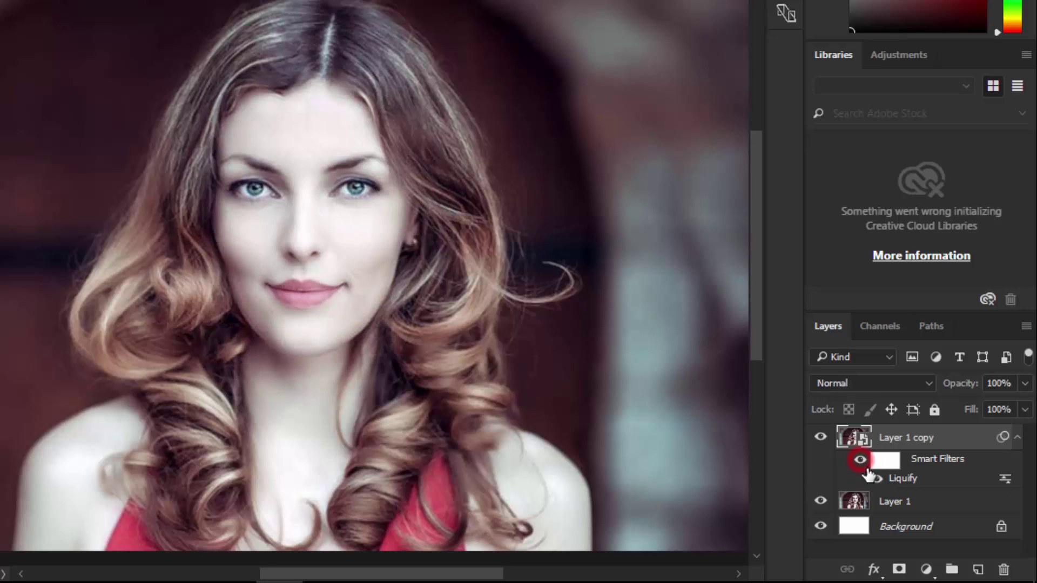
Reopen the Liquify smart filter, collapse Face Shape and expand the Eyes settings.
{"action": "double_click", "coordinate": [910, 472]}
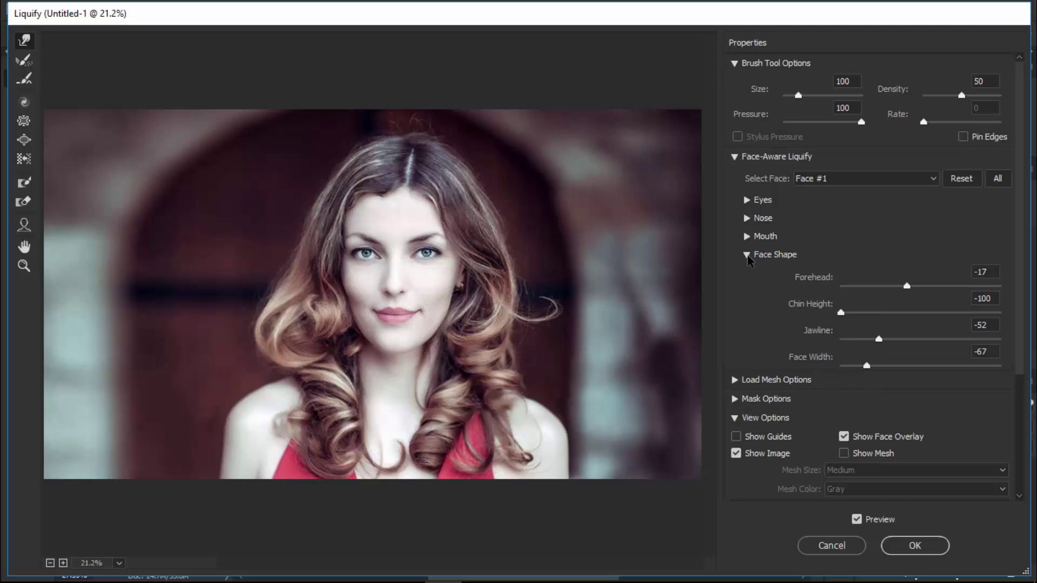
{"action": "left_click", "coordinate": [747, 255]}
{"action": "left_click", "coordinate": [746, 255]}
{"action": "left_click", "coordinate": [746, 255]}
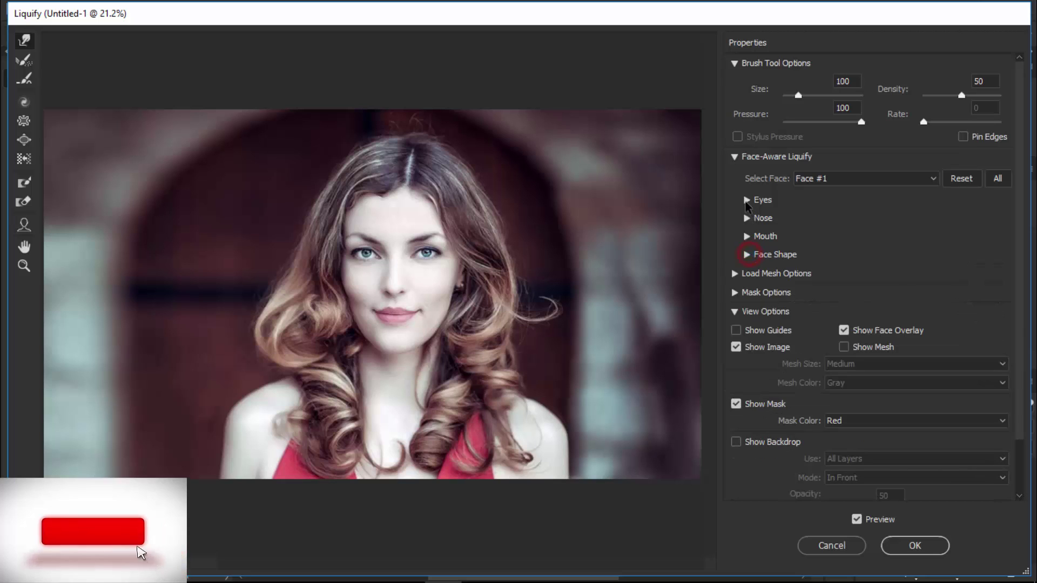
{"action": "left_click", "coordinate": [746, 201]}
Unlink the eyes and set Size 15, Height -10, Width 13, left Tilt 26, then apply.
{"action": "left_click", "coordinate": [920, 221]}
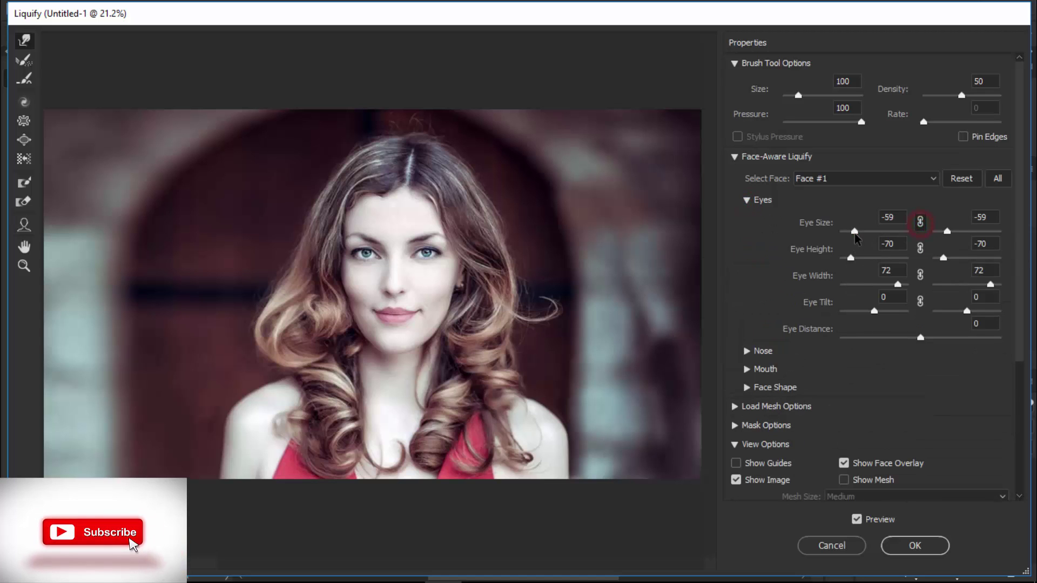
{"action": "left_click_drag", "start_coordinate": [855, 234], "coordinate": [859, 262]}
{"action": "left_click", "coordinate": [920, 221]}
{"action": "left_click", "coordinate": [920, 248]}
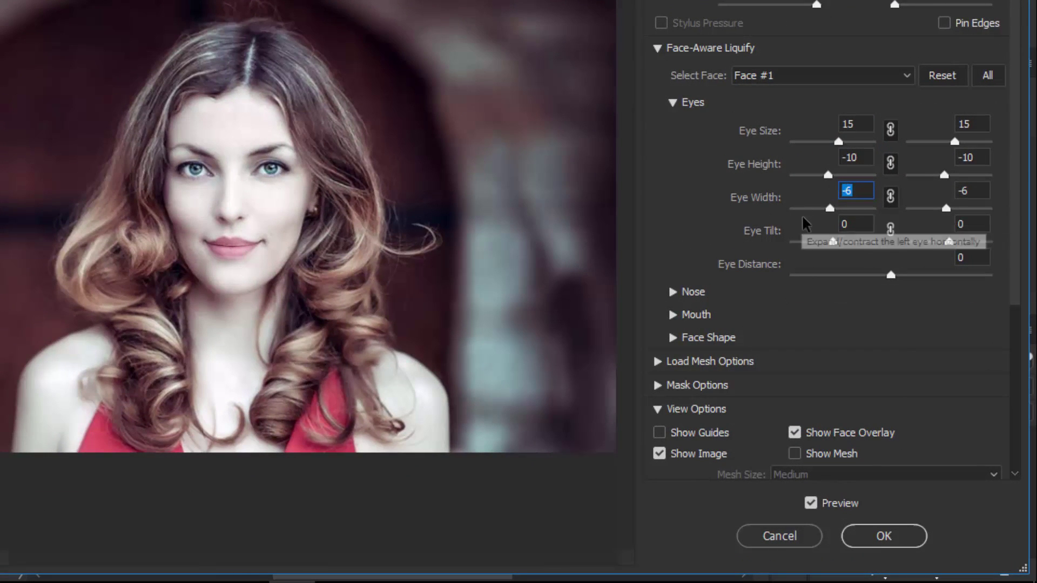
{"action": "left_click_drag", "start_coordinate": [830, 211], "coordinate": [844, 241]}
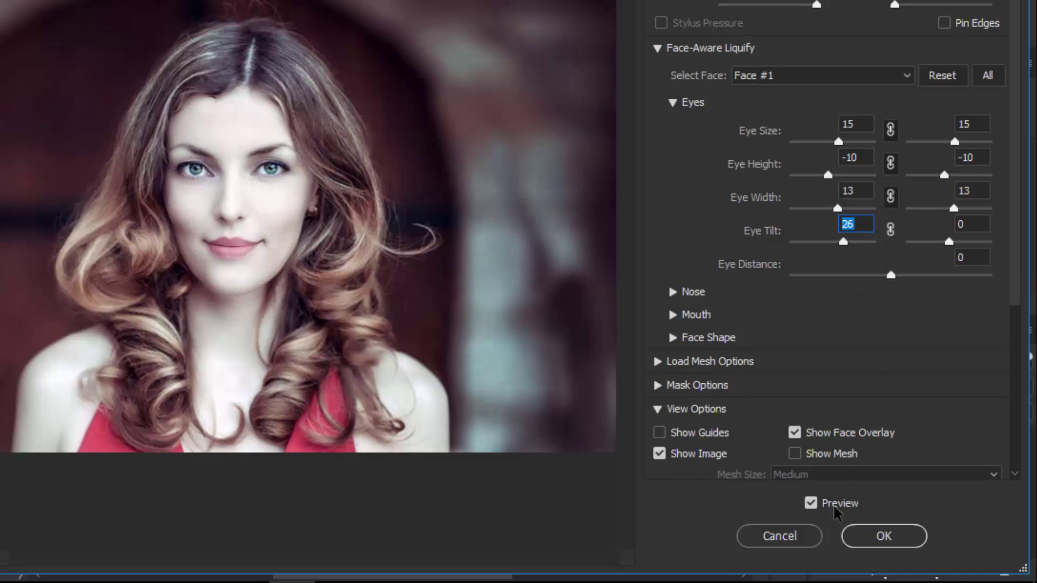
{"action": "left_click", "coordinate": [880, 536]}
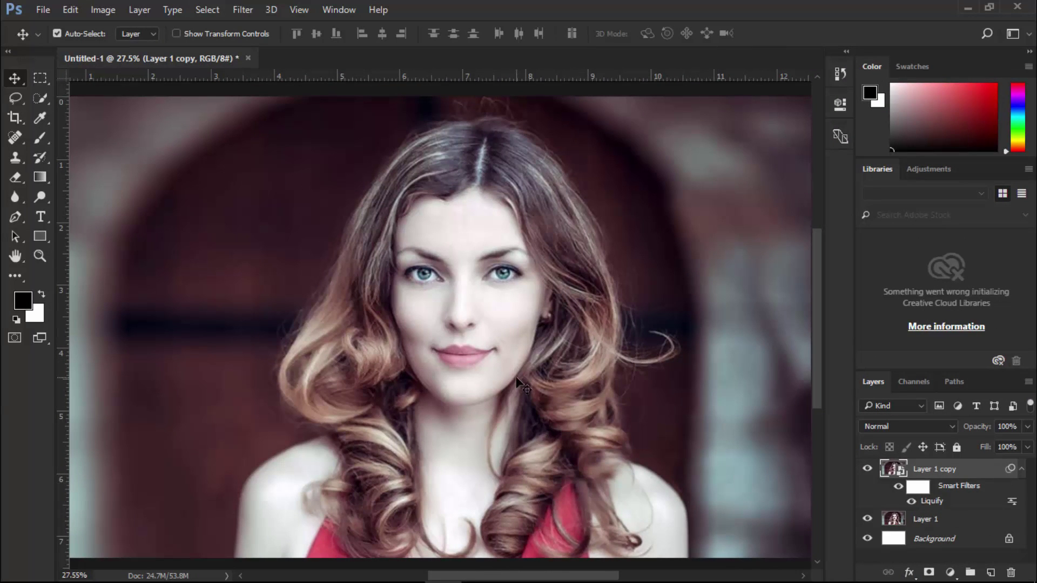
{"action": "key", "text": "ctrl+space"}
{"action": "left_click_drag", "start_coordinate": [464, 294], "coordinate": [469, 359]}
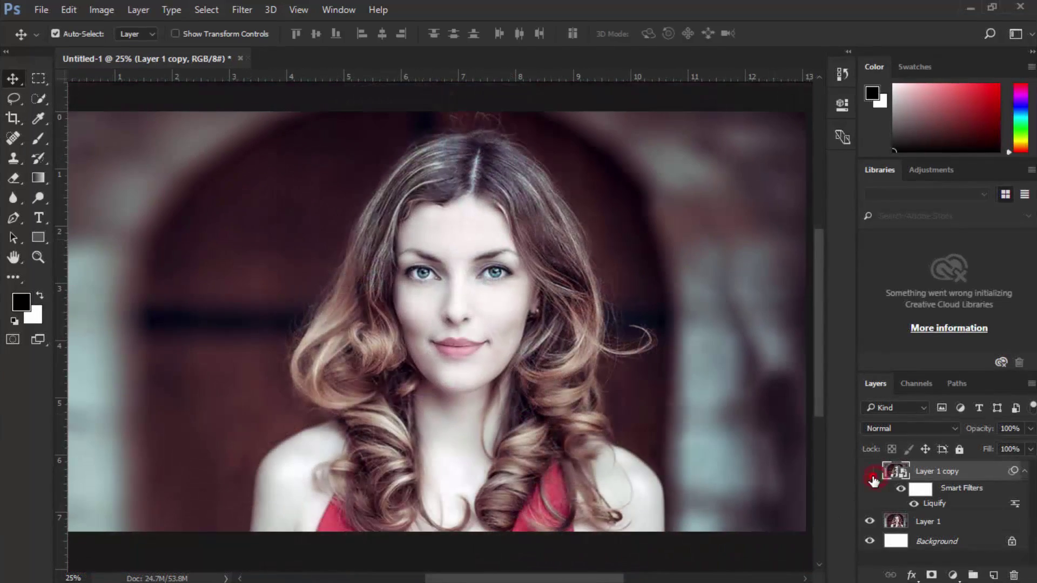
{"action": "left_click", "coordinate": [871, 478]}
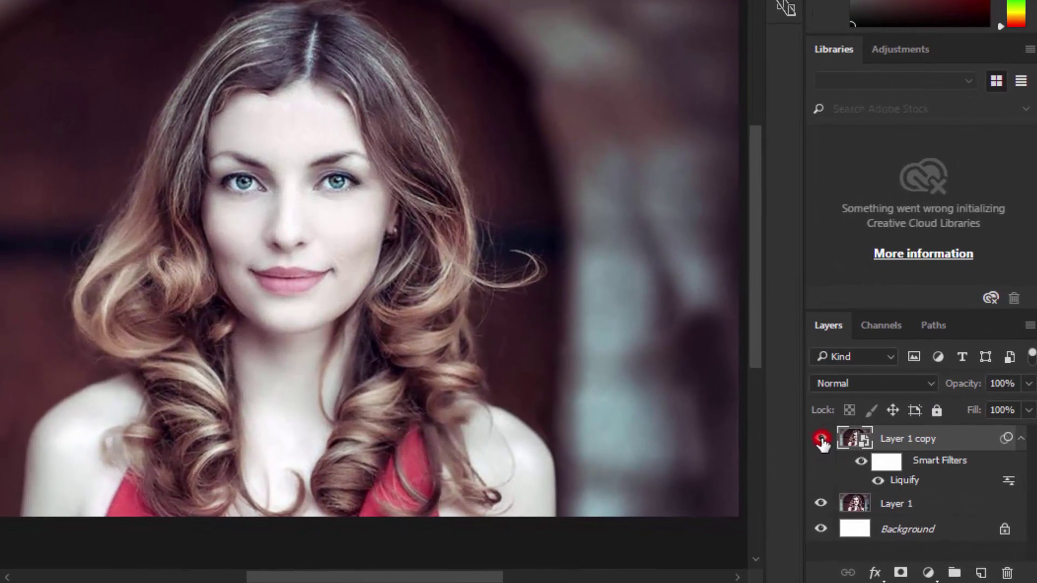
{"action": "left_click", "coordinate": [871, 478]}
{"action": "left_click", "coordinate": [821, 439]}
{"action": "left_click", "coordinate": [820, 440]}
{"action": "left_click", "coordinate": [820, 439]}
{"action": "left_click", "coordinate": [821, 439]}
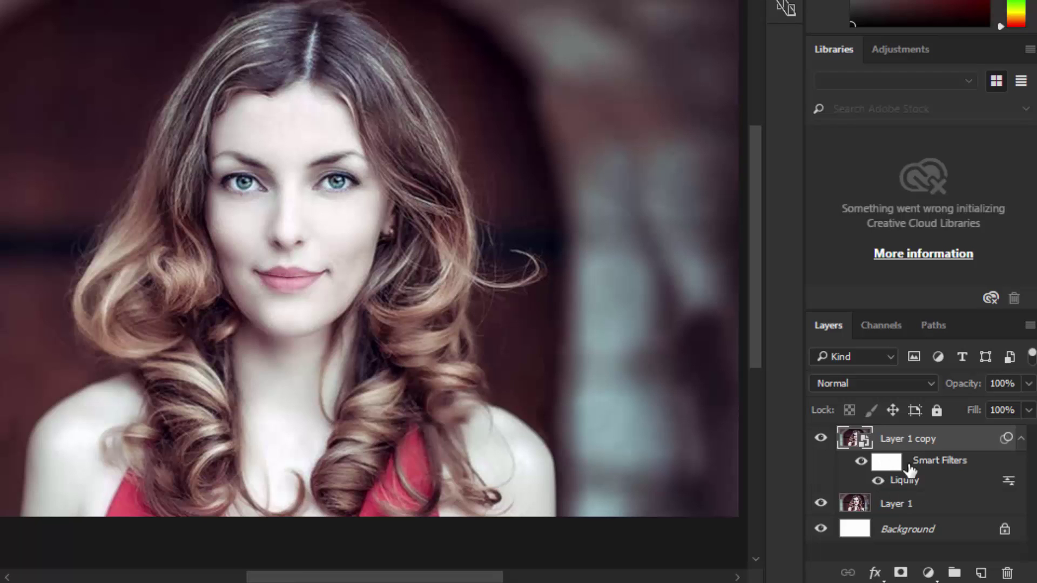